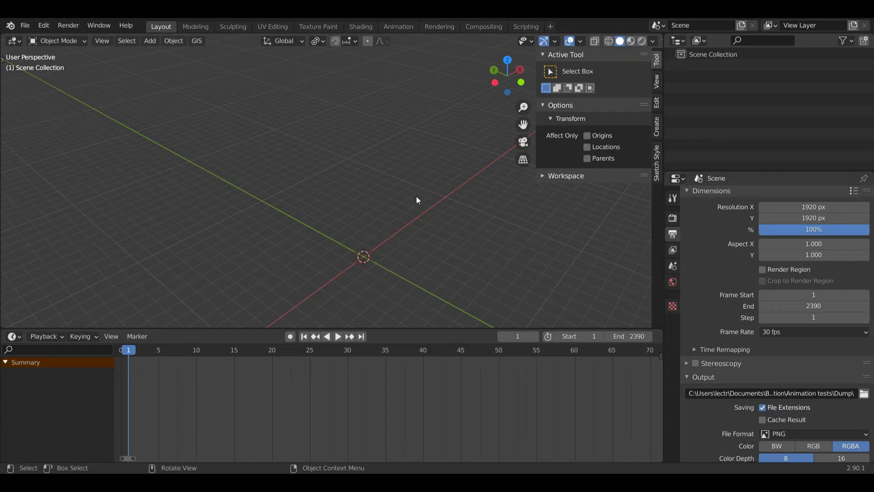
Add a cube mesh at the world origin
key(shift)
key(shift+a)
mouse_move(455, 49)
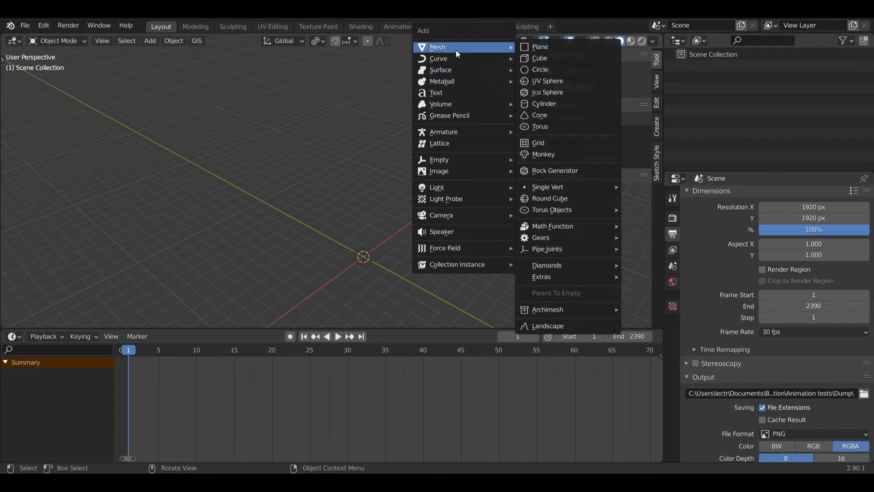
click(539, 59)
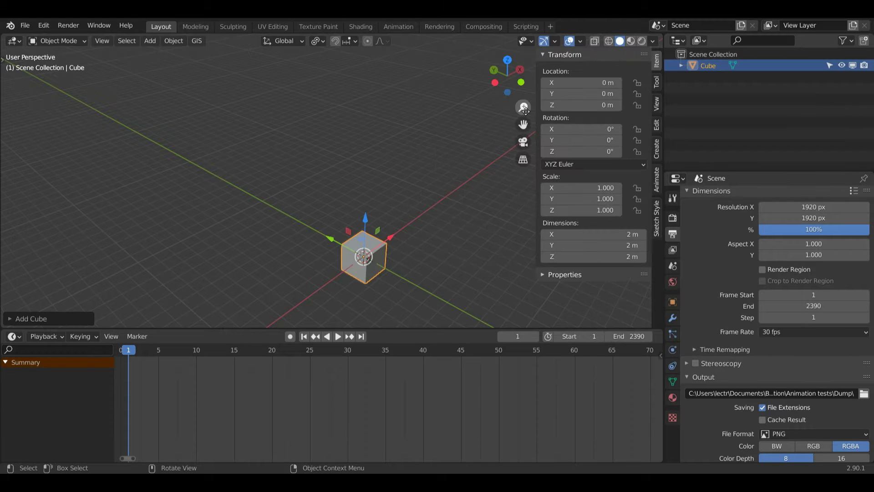
drag(523, 107, 523, 84)
drag(523, 124, 490, 20)
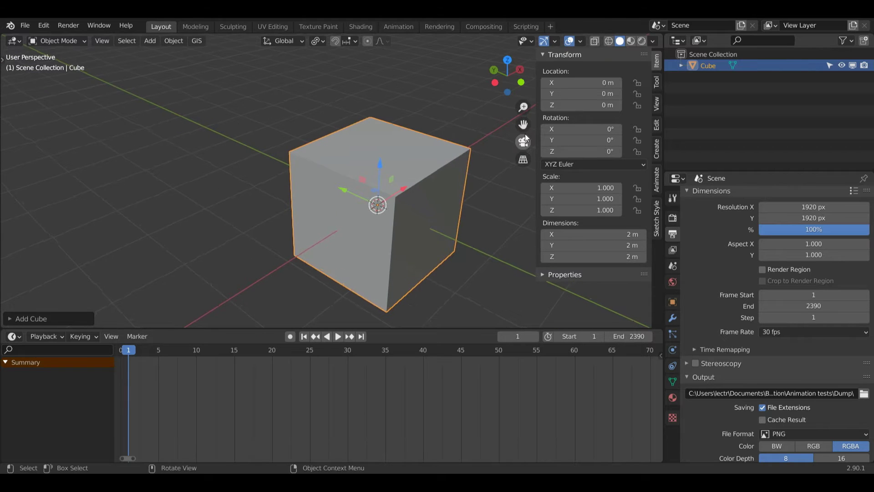
mouse_move(508, 76)
mouse_down()
mouse_move(493, 66)
mouse_move(496, 76)
mouse_up()
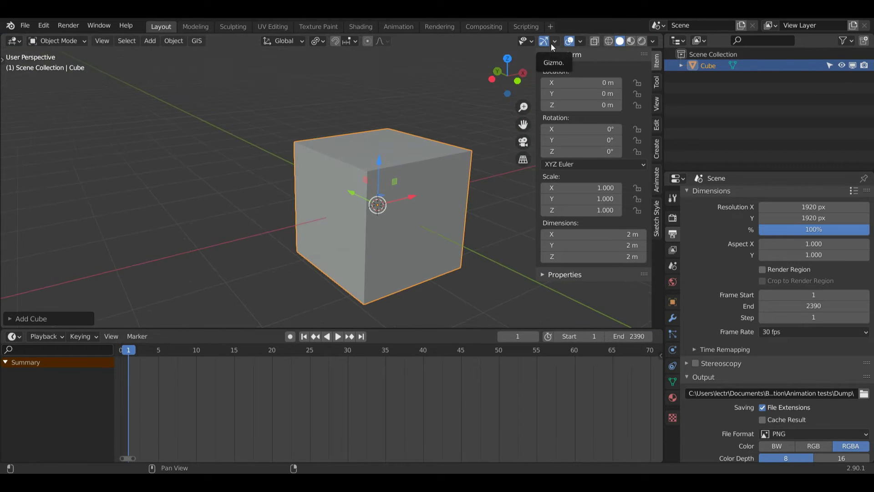
Hide the object Move gizmo in the viewport and deselect the cube
click(552, 43)
click(501, 143)
click(423, 84)
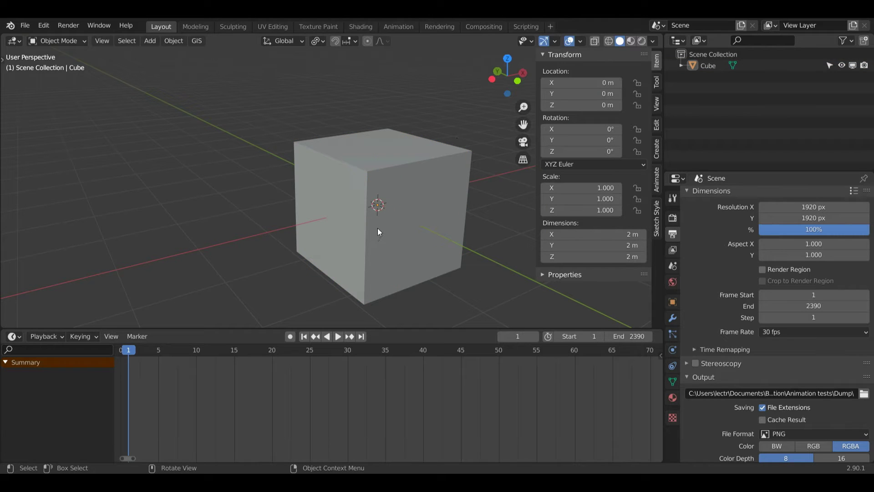
Enter Edit Mode on the cube and deselect all of its geometry
click(418, 178)
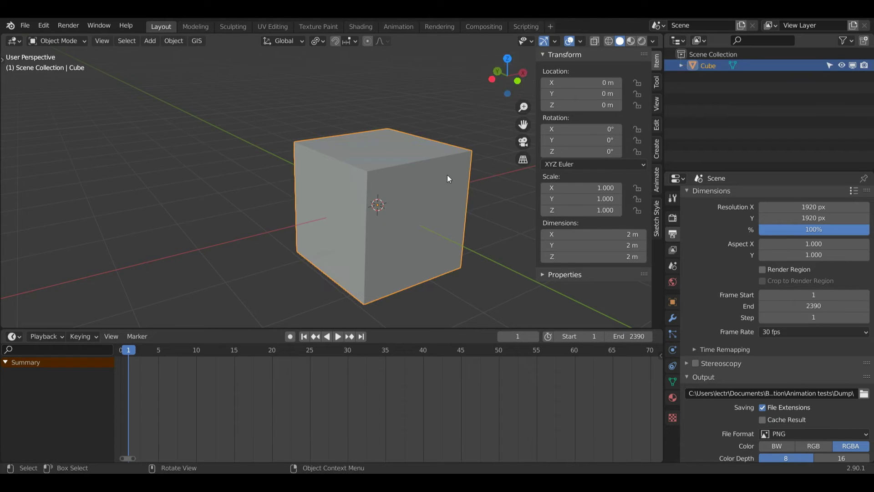
key(ctrl+Tab)
click(519, 187)
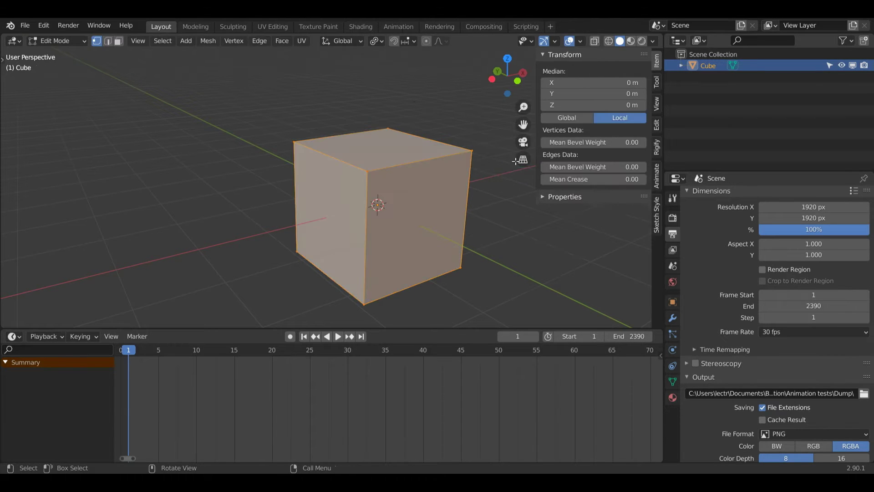
key(alt+a)
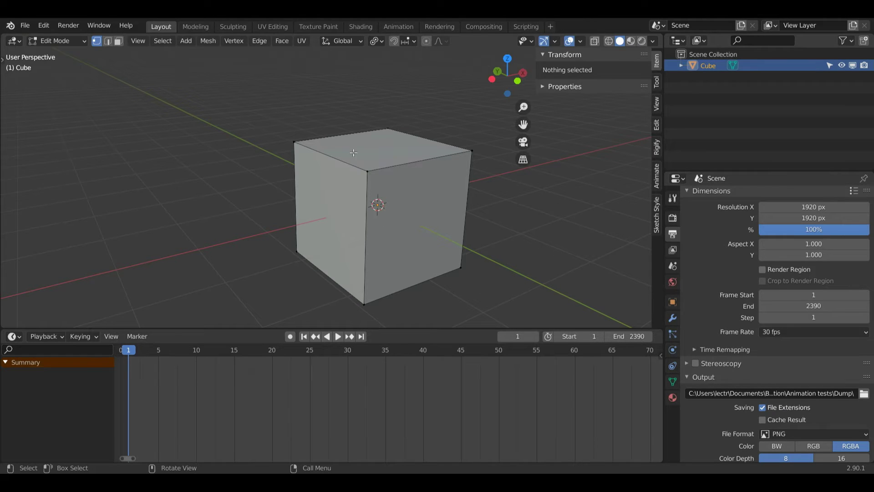
Try moving the cube's nearest upper corner vertex freely, then cancel the move
click(362, 163)
key(g)
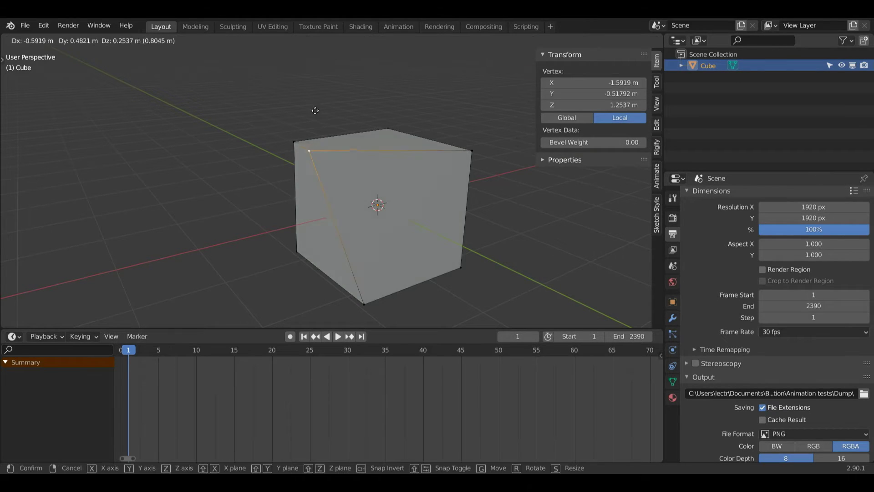
key(Escape)
Switch to edge selection and try moving the upper edge of the cube's -Y side, then cancel
click(108, 41)
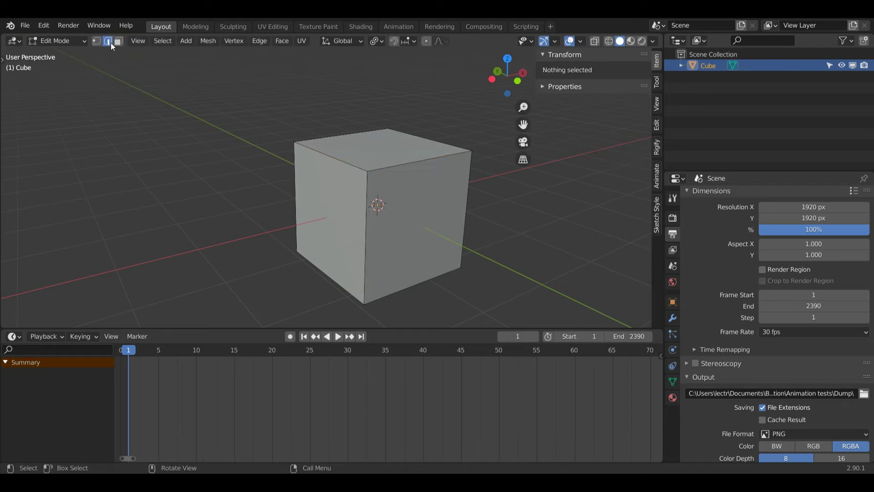
click(413, 165)
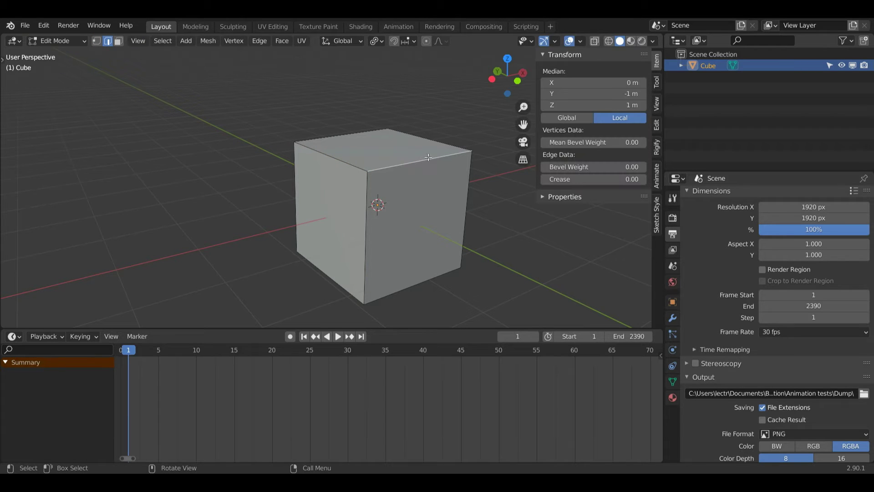
key(g)
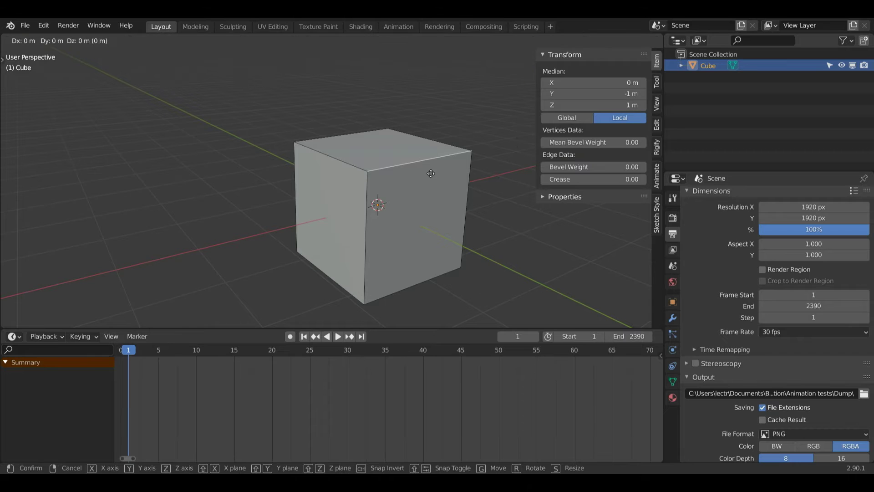
key(Escape)
Switch to face selection and try moving the cube's -Y face, then cancel
click(118, 41)
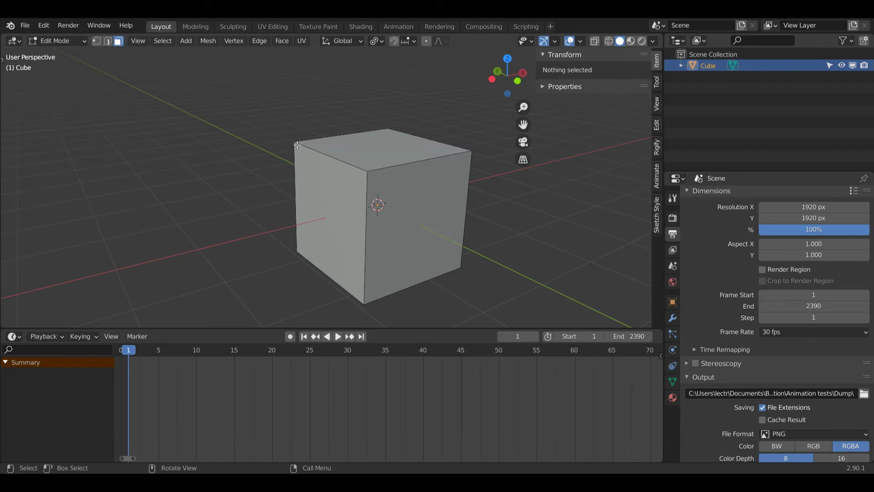
click(426, 212)
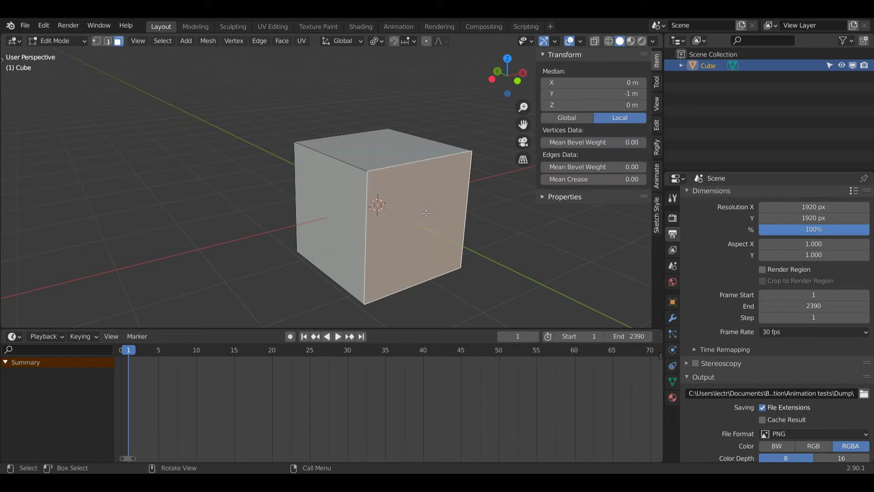
key(g)
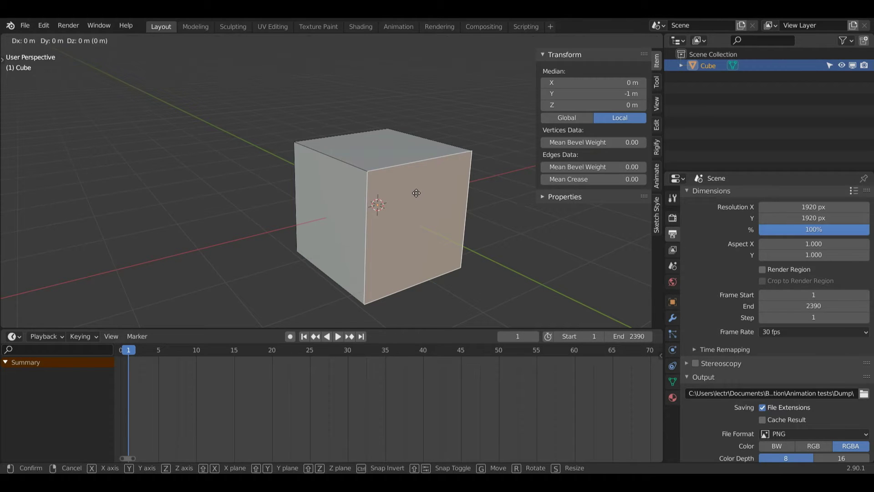
key(Escape)
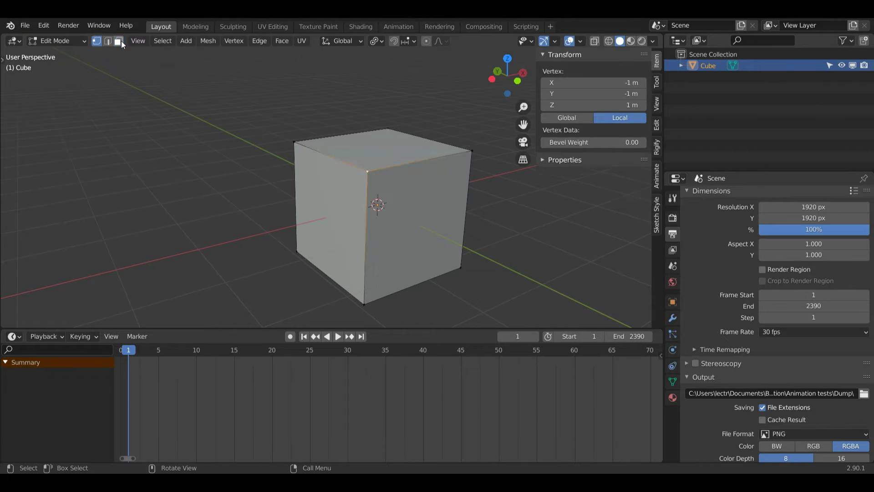
In face selection, inset the cube's -Y face by about 0.24 m
click(121, 41)
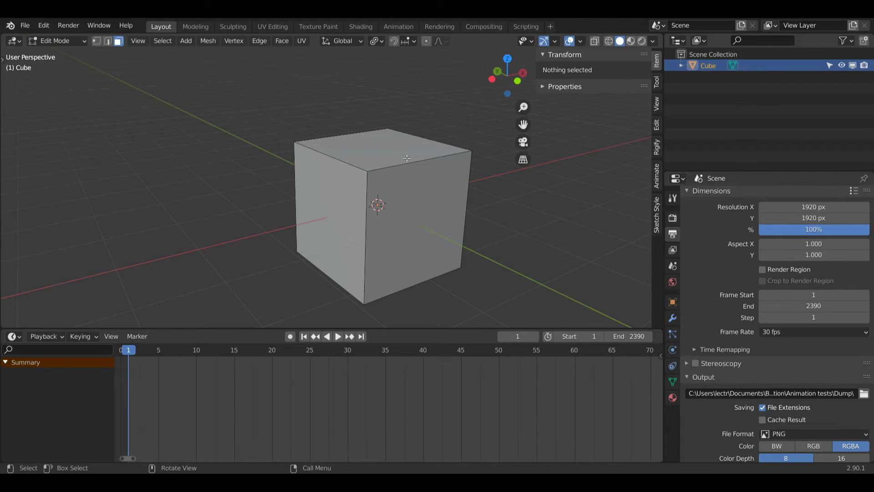
click(163, 41)
click(433, 224)
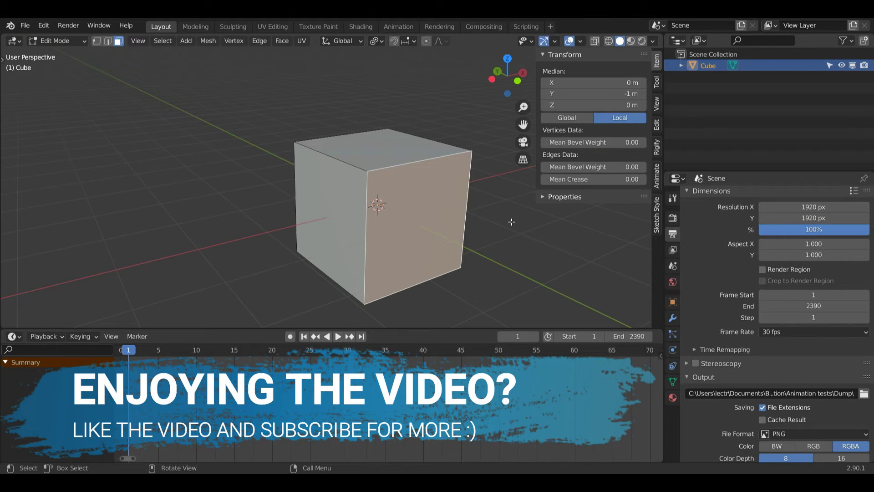
key(i)
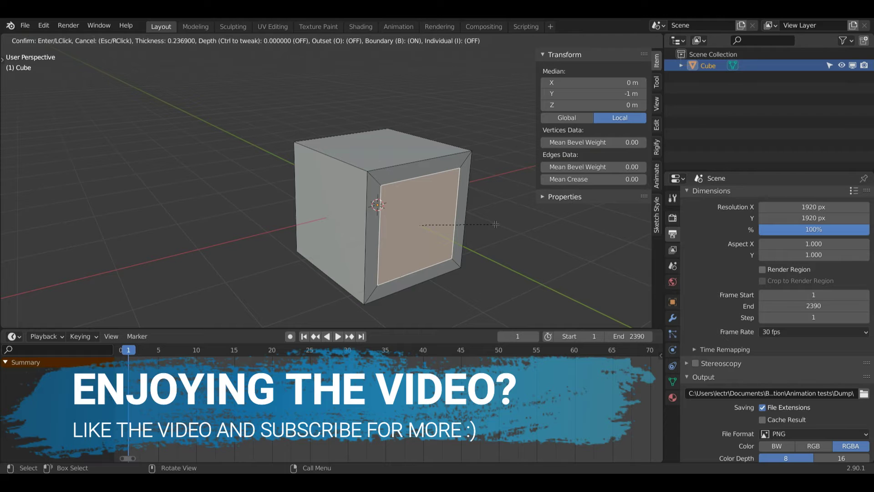
click(496, 224)
Move the inset face freely outward by about 0.25 m along -Y
drag(509, 71, 387, 68)
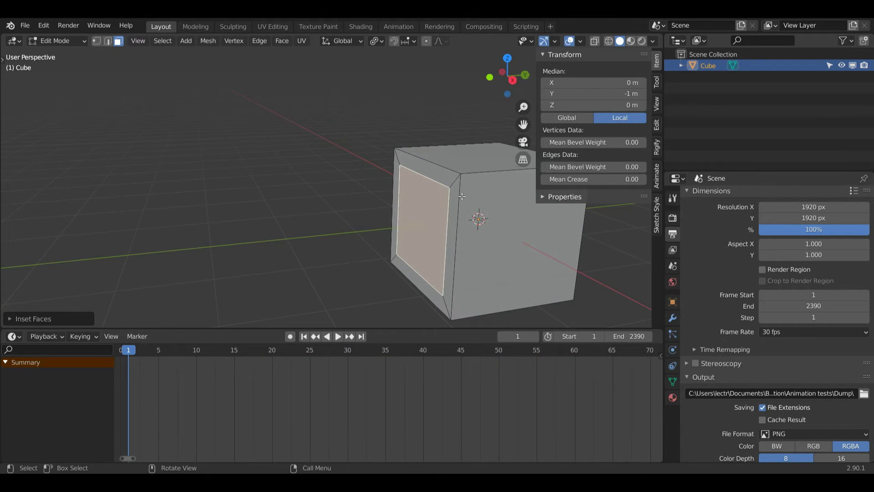
key(g)
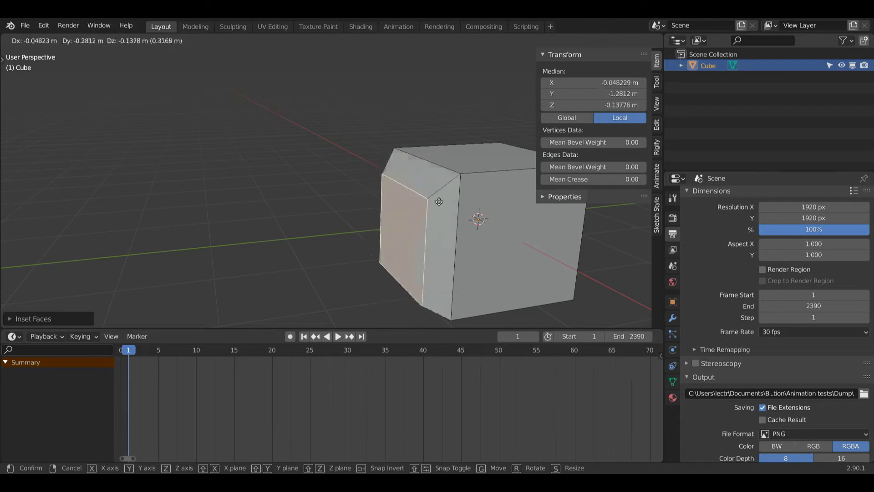
click(445, 195)
Try moving the cube's -X side face freely, then cancel the move
drag(507, 75, 344, 217)
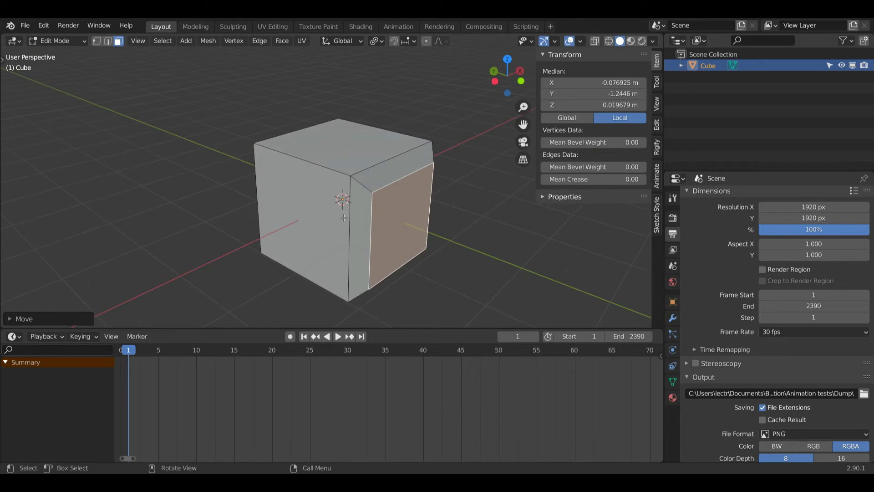
click(304, 218)
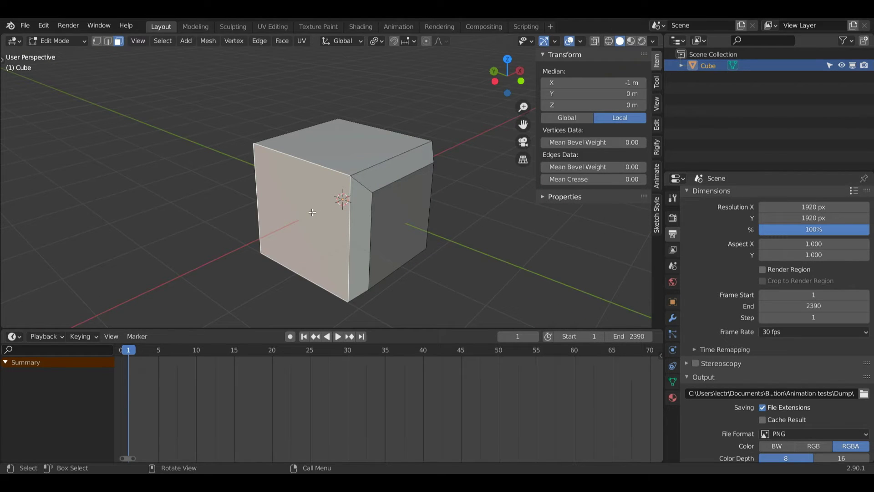
key(g)
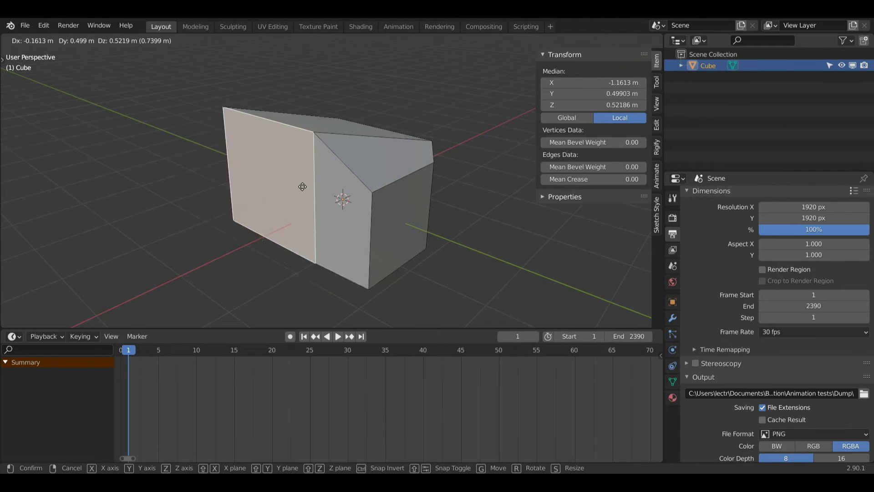
right_click(250, 219)
Undo the free move of the inset face
drag(509, 83, 483, 69)
click(403, 212)
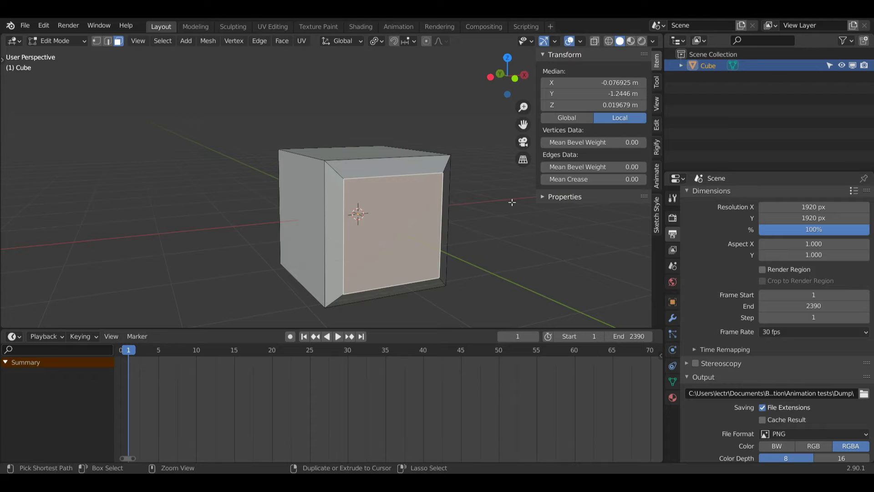
key(ctrl+z)
Extrude the inset face outward along its normal by about 1.25 m
mouse_move(507, 74)
mouse_down()
mouse_move(476, 90)
mouse_move(513, 82)
mouse_up()
drag(523, 124, 488, 83)
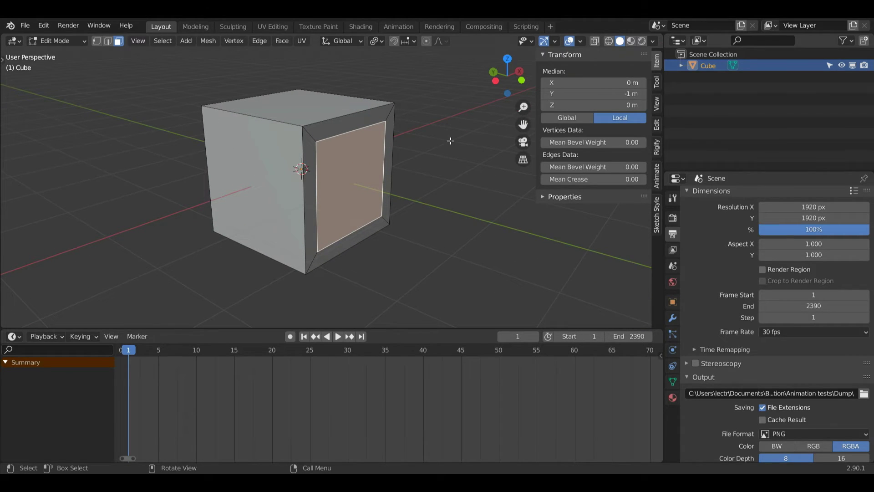
key(e)
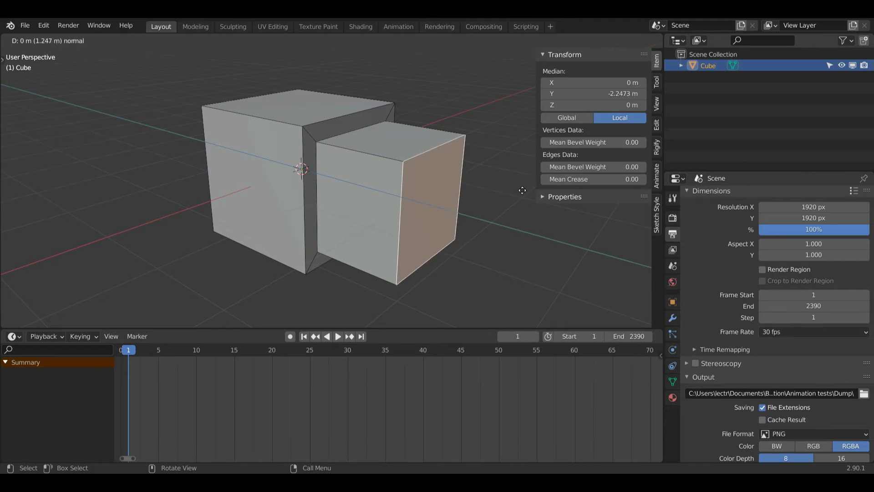
click(522, 189)
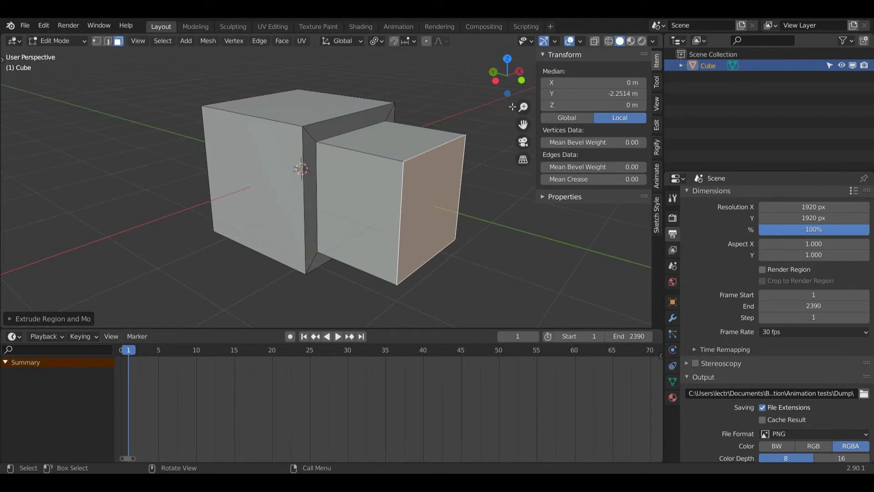
Inset the end face of the extruded block and extrude it outward by about 1.46 m
middle_drag(523, 190, 472, 170)
key(i)
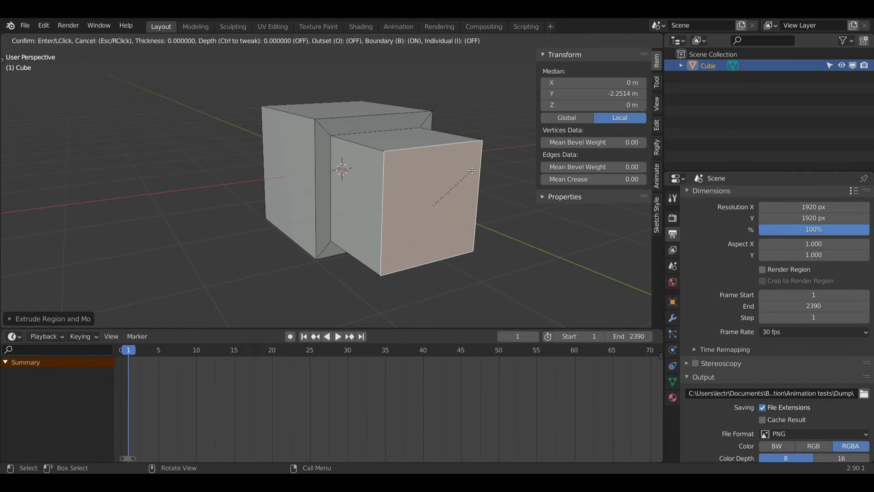
click(469, 160)
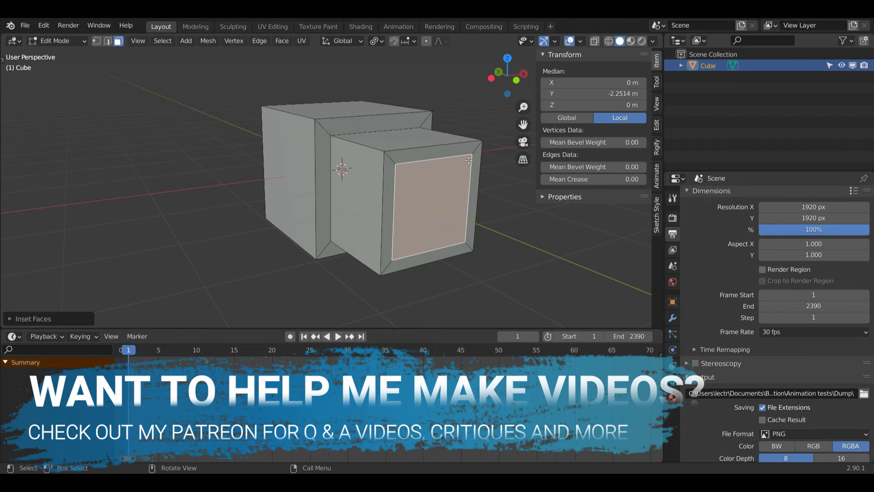
key(e)
click(573, 196)
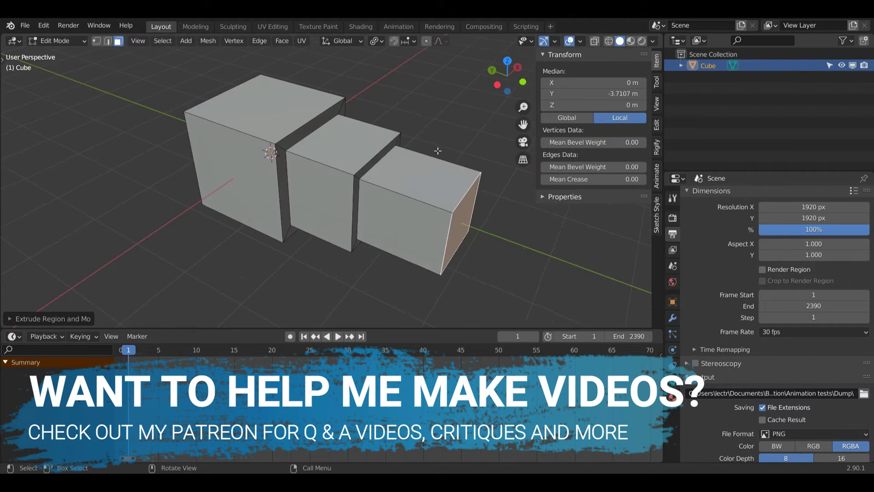
Inset the top face of the smallest block to leave a thin, even border around it
click(423, 176)
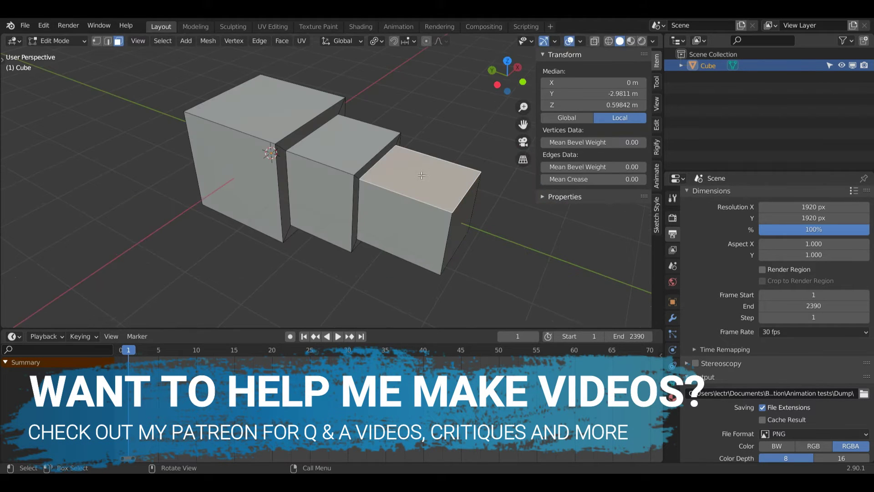
key(i)
click(468, 203)
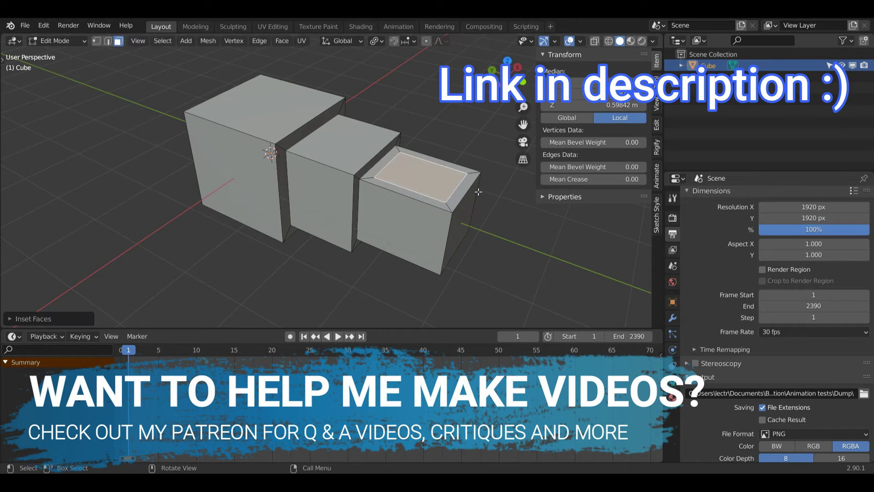
Try extruding the inset top face along the Y axis, then undo the extrusion
key(e)
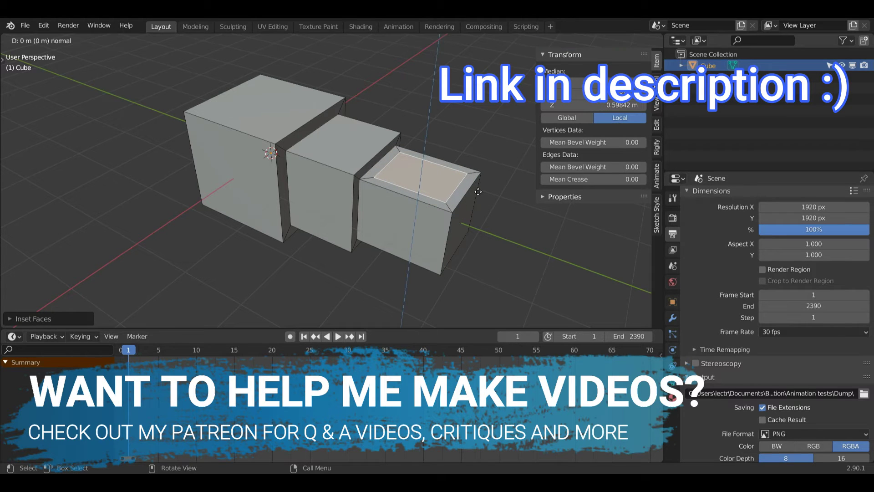
key(y)
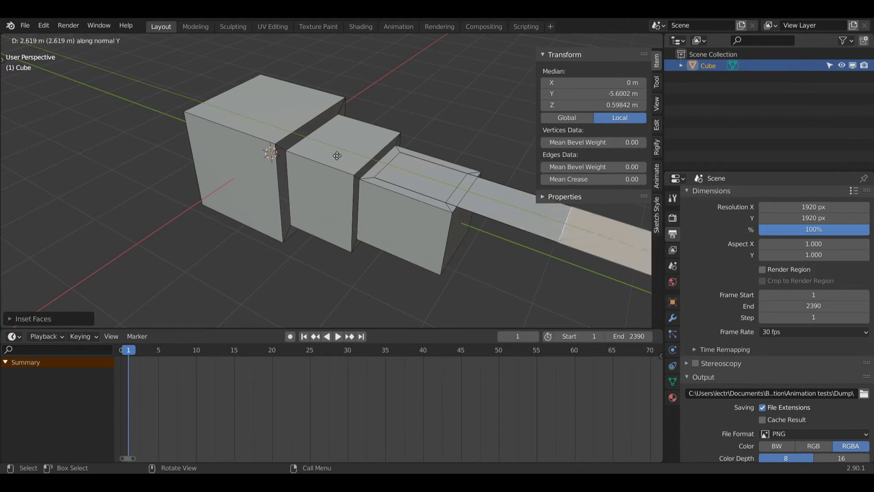
click(346, 162)
mouse_move(510, 77)
mouse_down()
mouse_move(519, 79)
mouse_move(505, 91)
mouse_up()
key(ctrl+z)
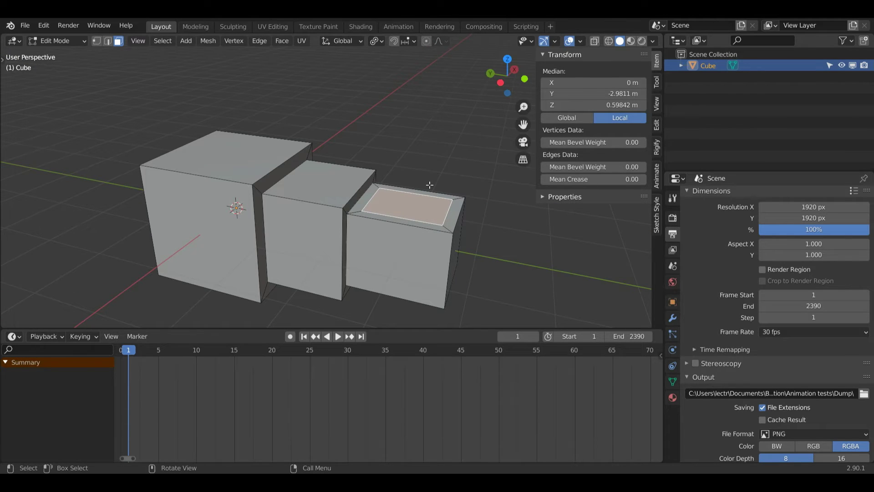
Extrude the smallest block's inset top face in place and lower it about 0.26 m along Z to form a recess
key(e)
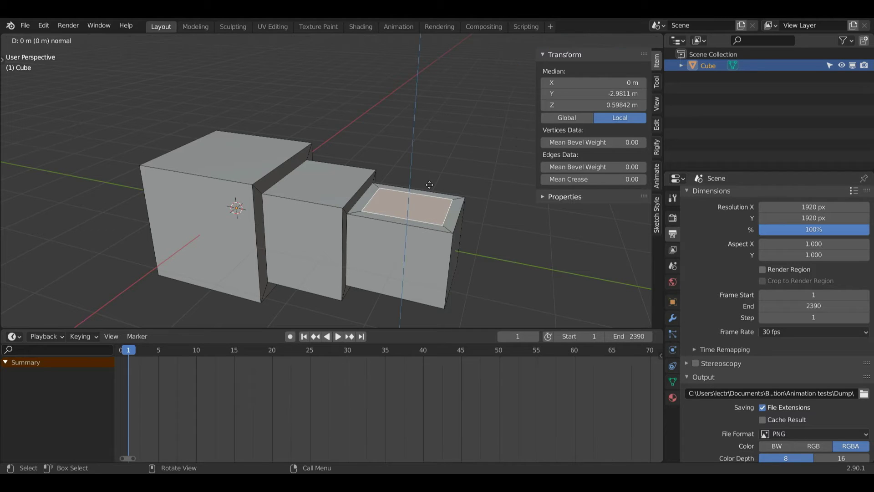
key(x)
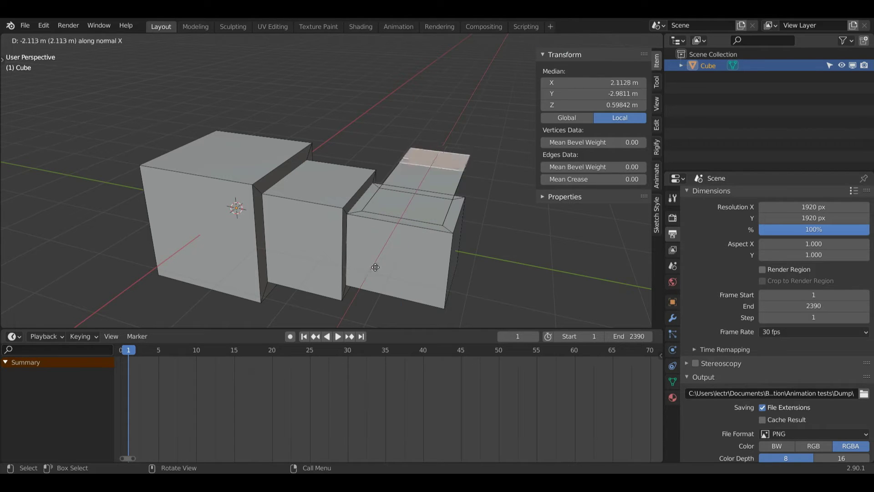
right_click(453, 184)
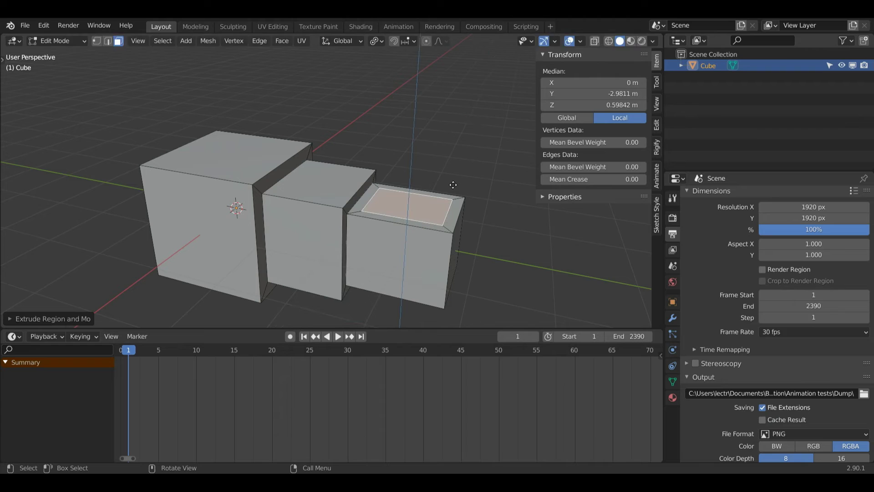
key(g)
key(z)
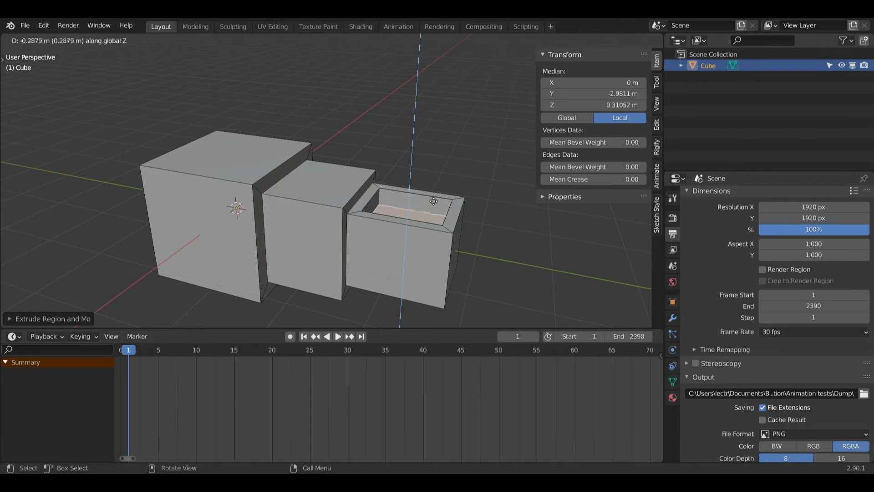
click(431, 198)
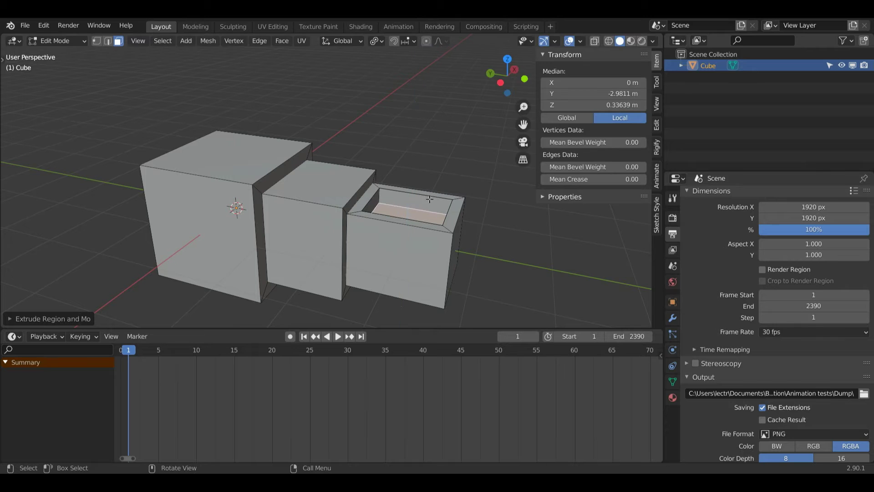
Inset the middle block's top face and extrude it downward to form a recess
drag(520, 78, 447, 101)
click(421, 145)
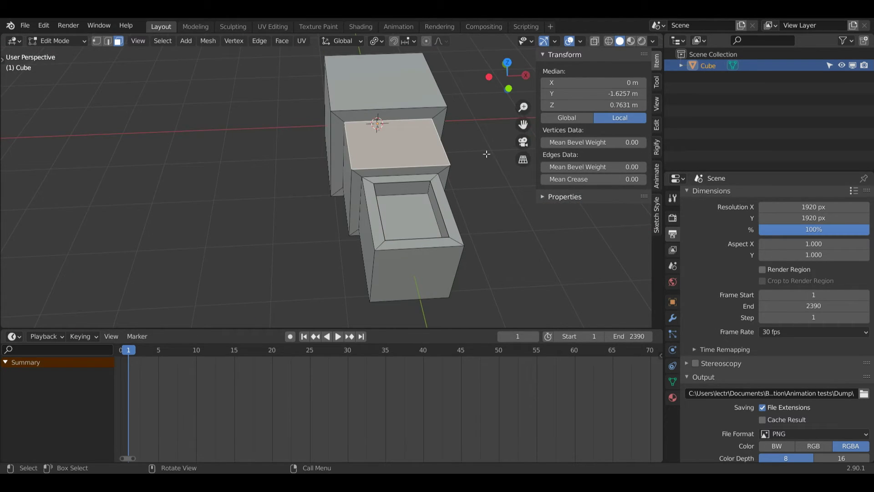
key(i)
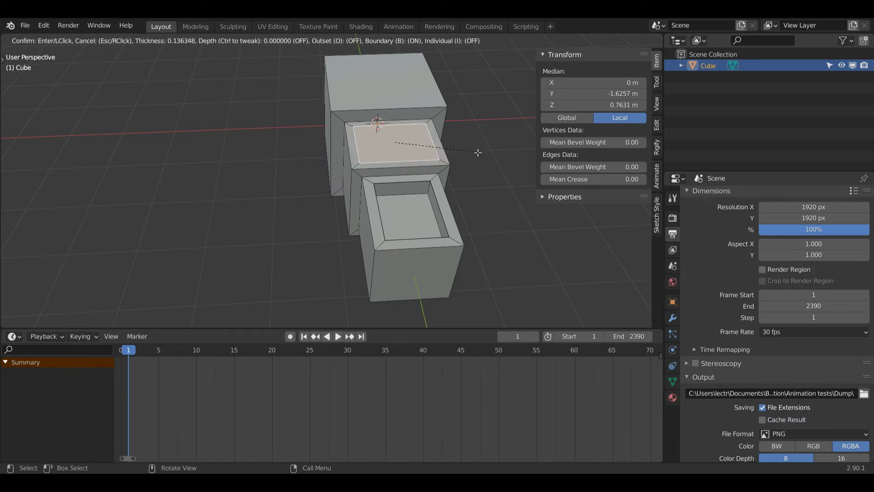
click(475, 153)
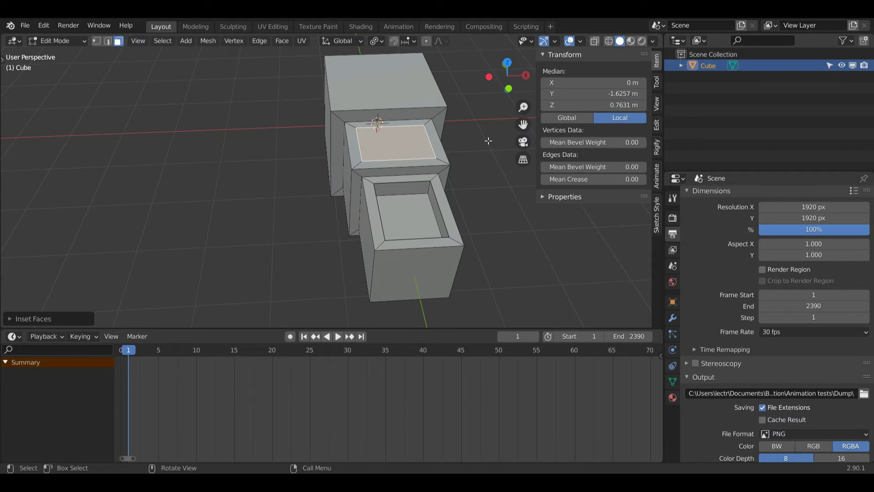
key(e)
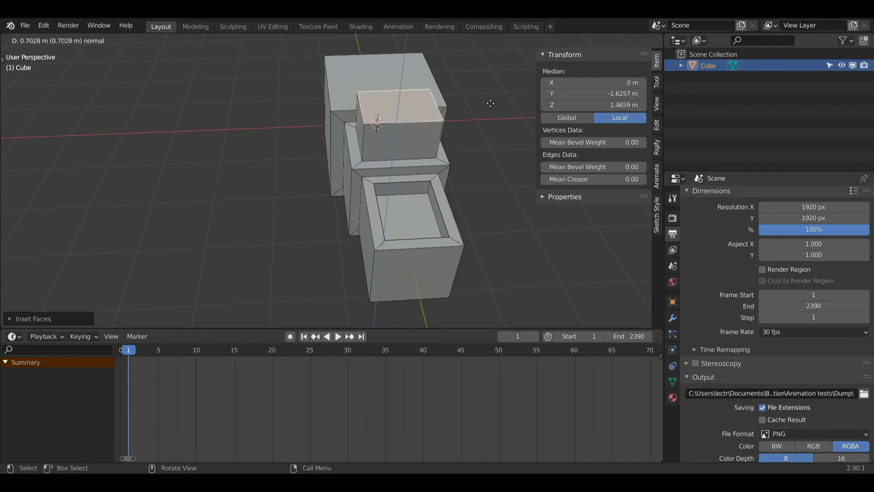
click(488, 160)
Subdivide the large cube's top face into four quads and clear the selection
drag(517, 59, 579, 62)
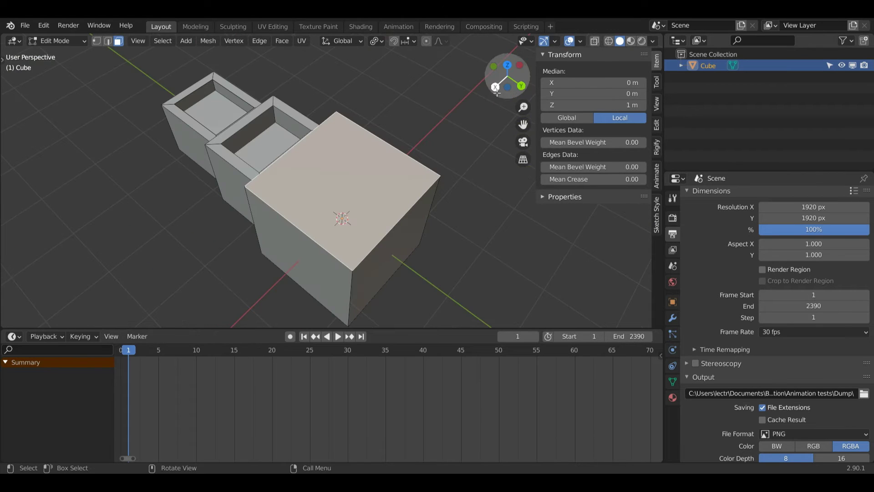
drag(496, 83, 488, 88)
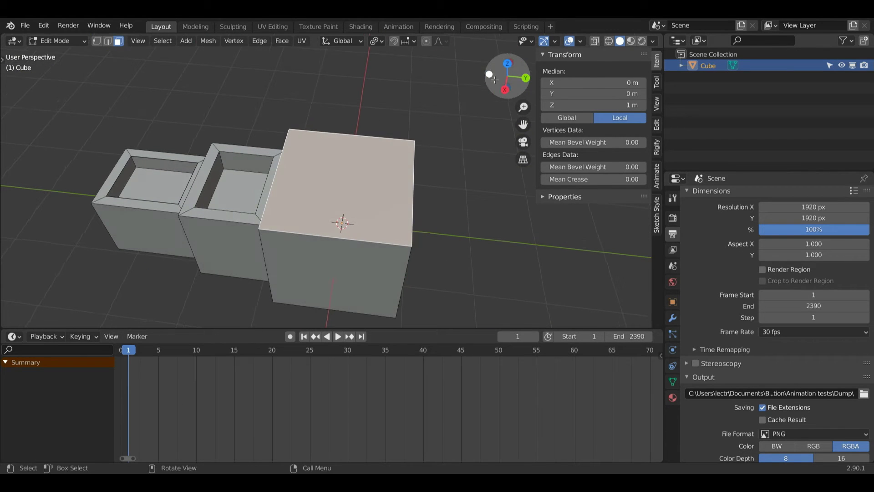
right_click(427, 138)
click(414, 156)
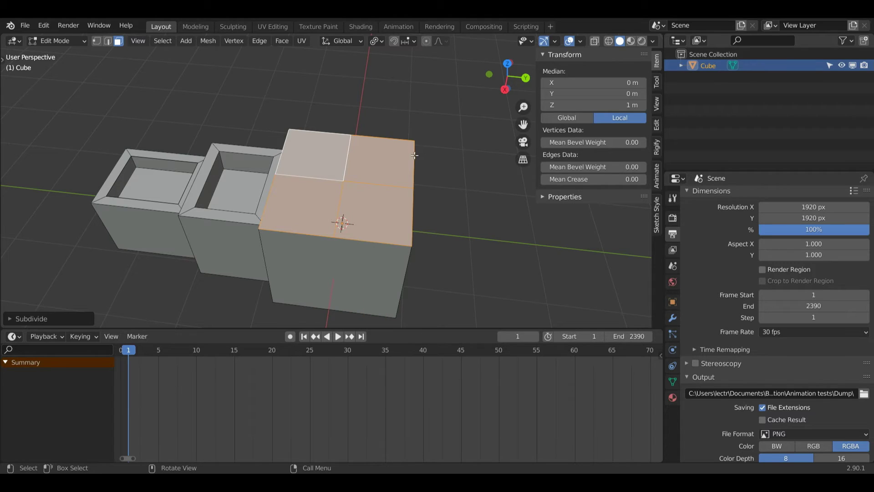
click(481, 112)
mouse_move(503, 87)
mouse_down()
mouse_move(443, 124)
mouse_move(498, 81)
mouse_up()
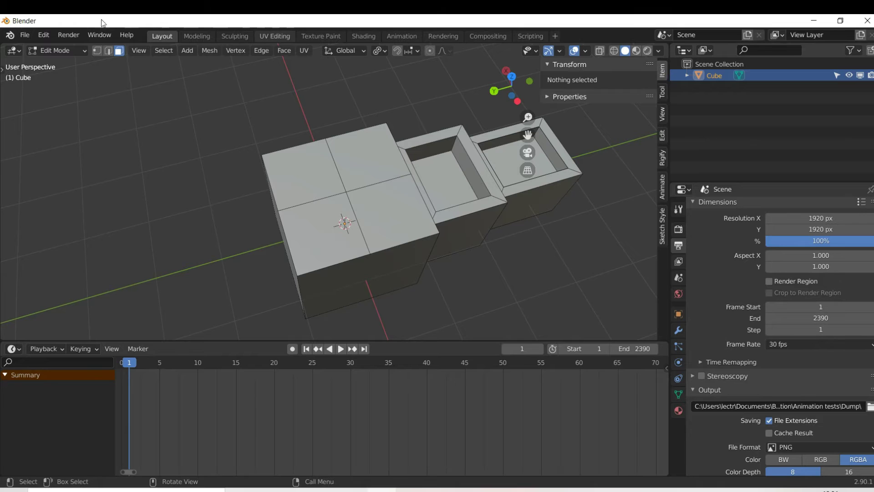
Search the add-ons in the preferences for "loop" and make sure Mesh: LoopTools is enabled
click(40, 36)
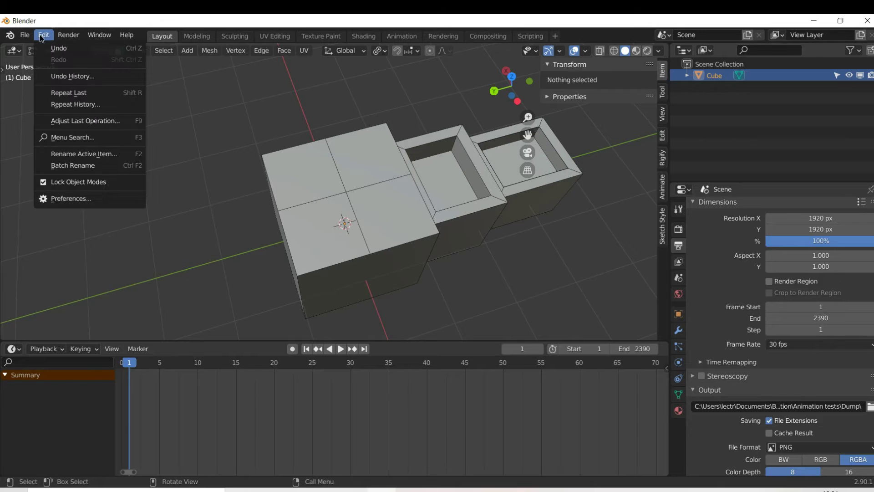
click(56, 197)
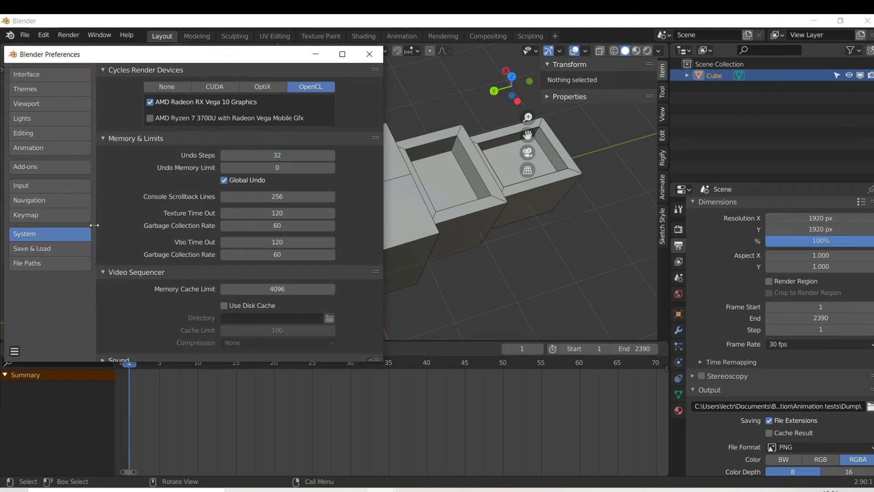
click(39, 166)
click(321, 87)
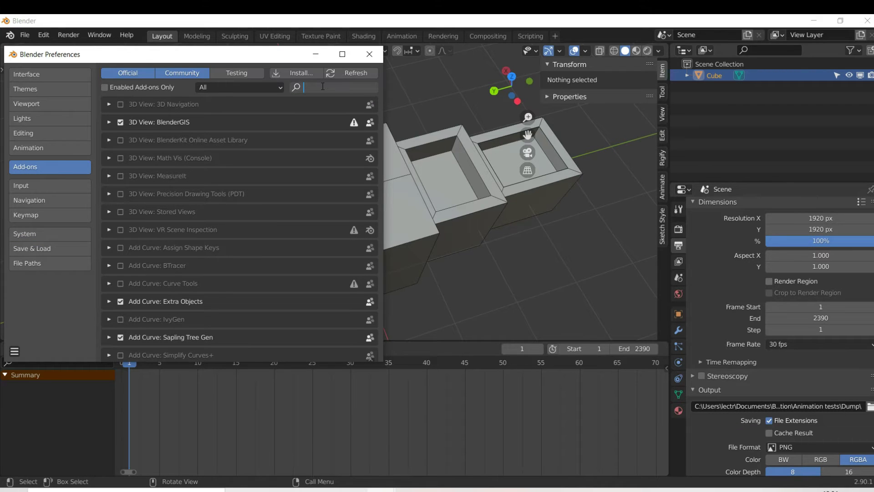
text(loop)
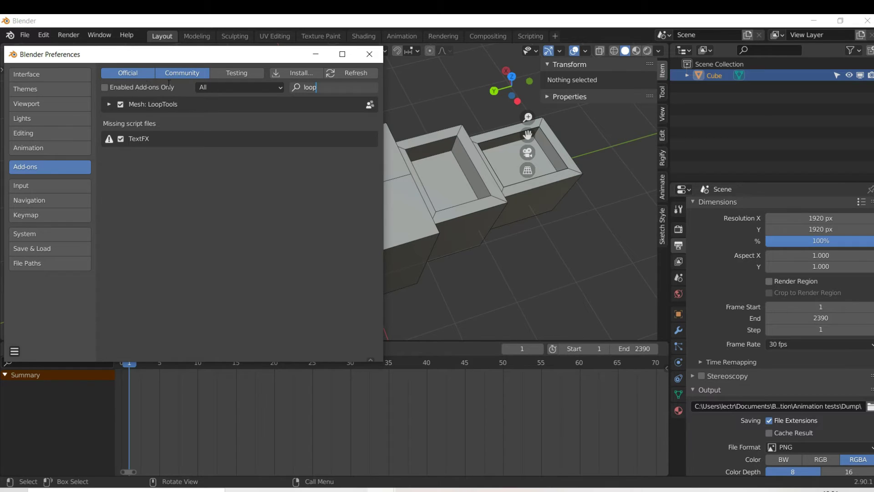
key(Return)
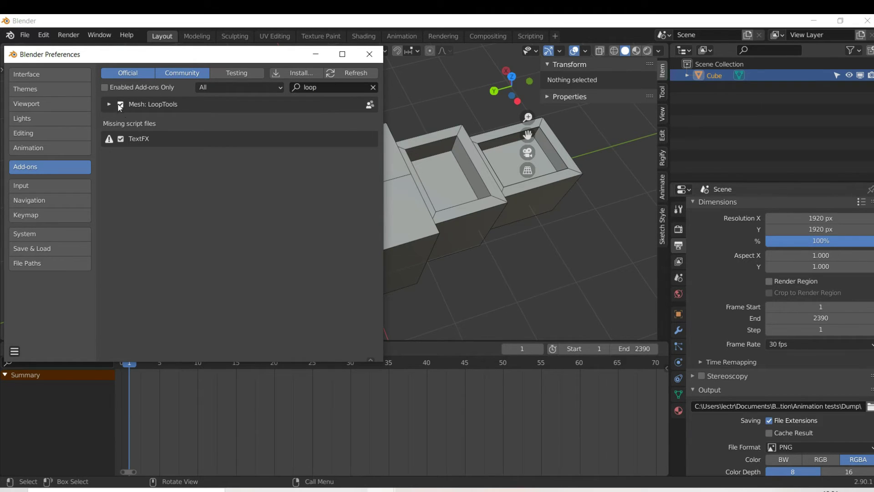
click(121, 105)
click(121, 105)
Save the preferences and close the preferences window
click(15, 353)
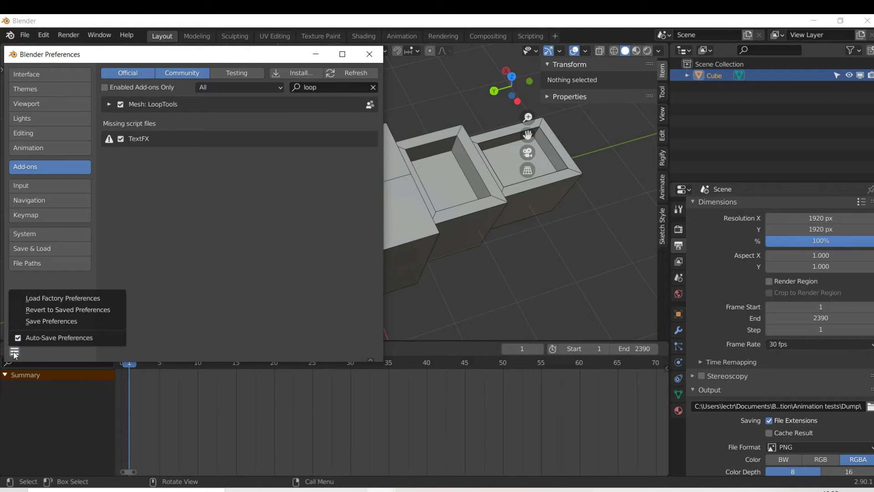
click(39, 325)
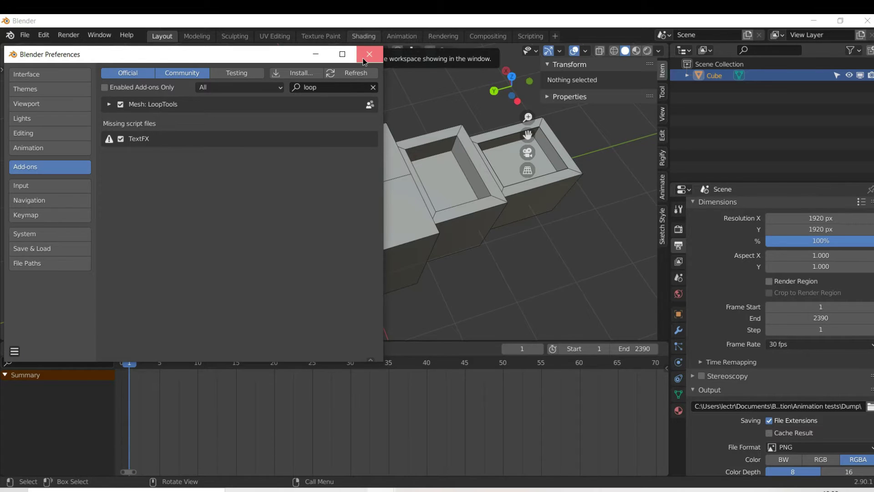
click(364, 61)
Select all four top faces of the large cube and inset them together as one region
click(321, 185)
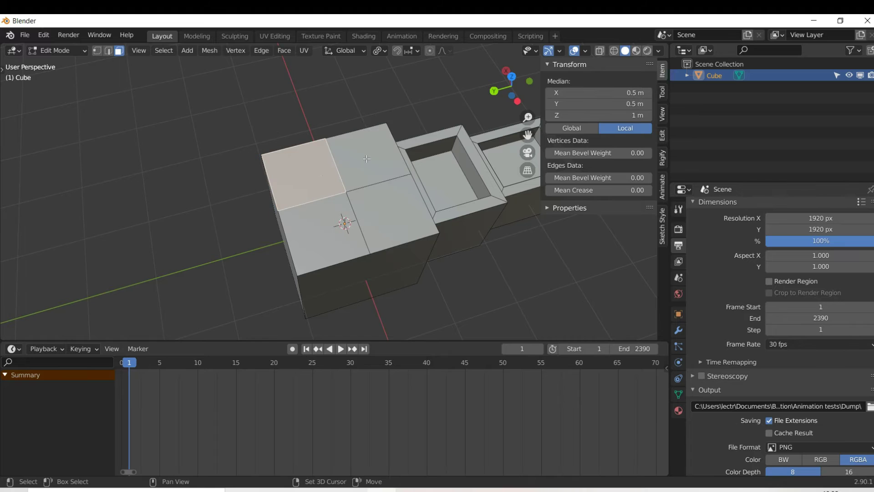
shift+click(366, 157)
shift+click(389, 203)
shift+click(350, 228)
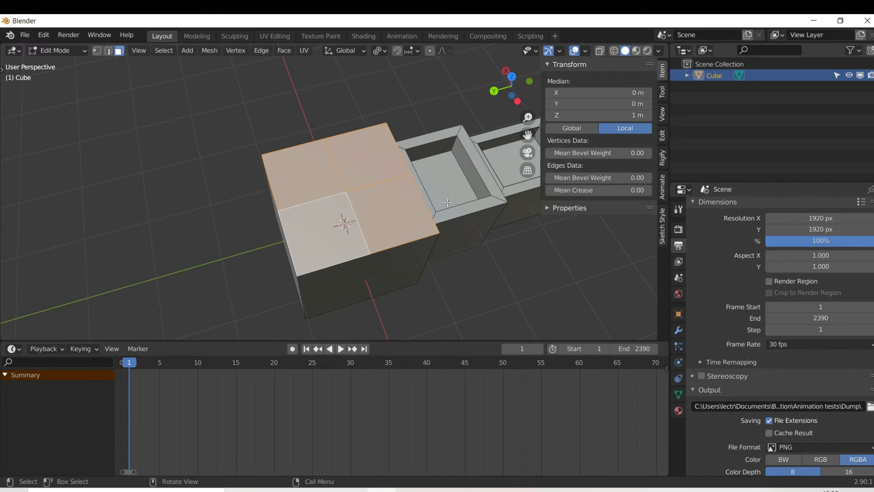
key(i)
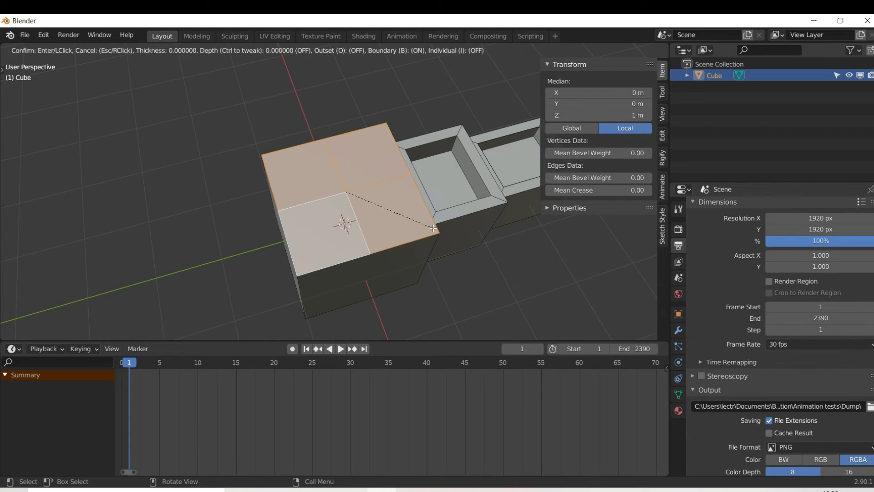
click(414, 219)
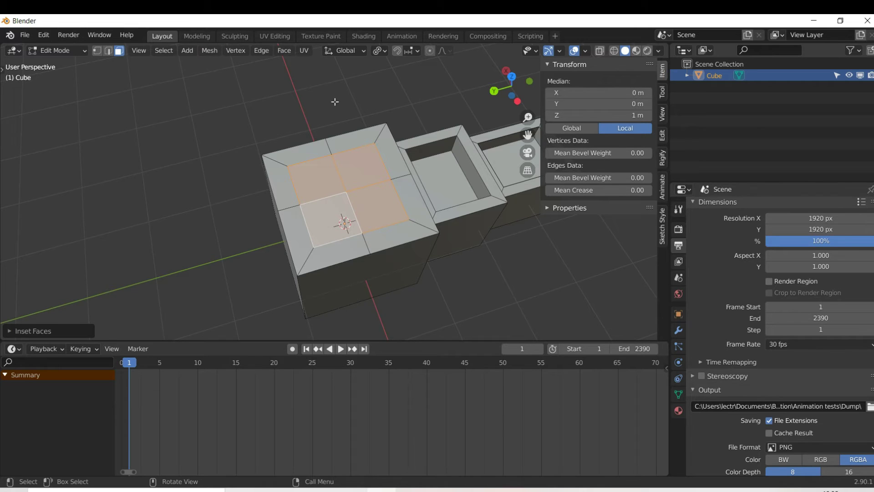
Reshape the inset faces on the large cube into a round outline with LoopTools Circle
right_click(368, 149)
mouse_move(327, 117)
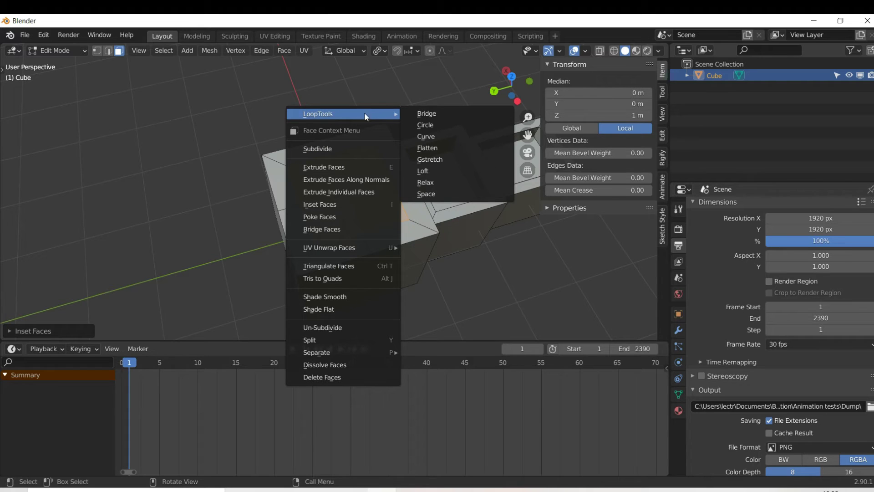
click(429, 128)
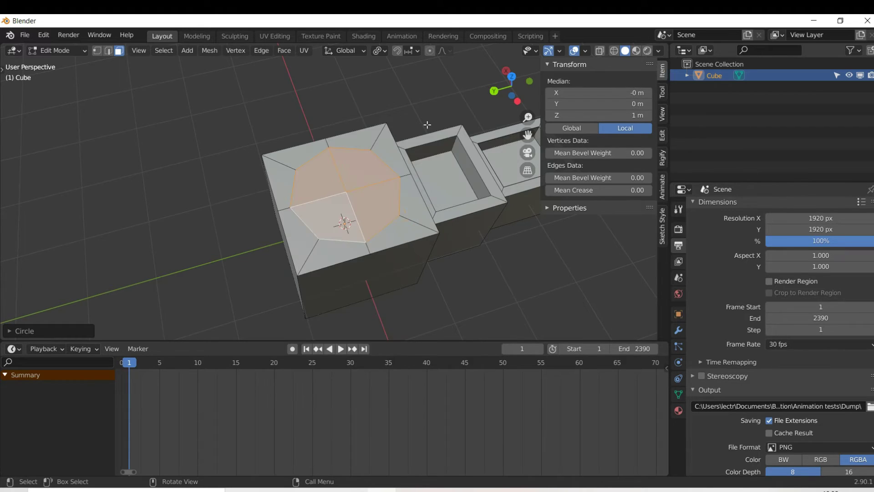
Extrude the circular faces upward into a tall column on the large cube and clear the selection
middle_drag(359, 191, 506, 169)
middle_drag(191, 210, 465, 157)
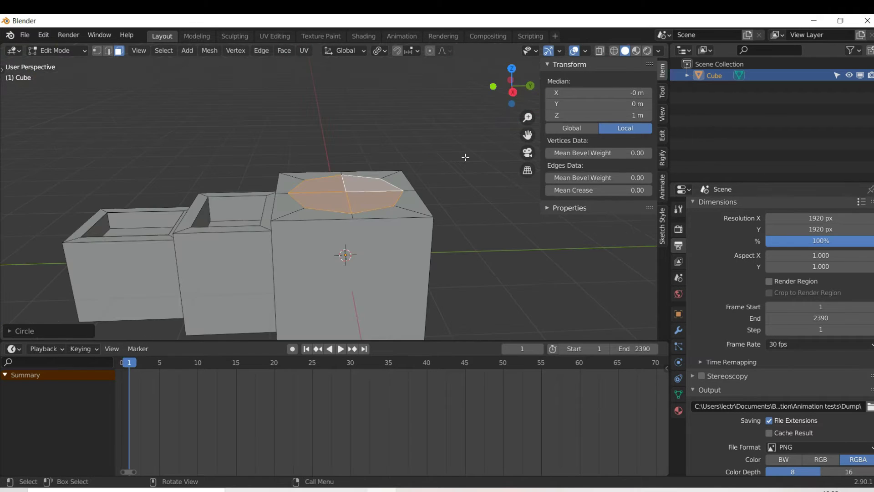
key(e)
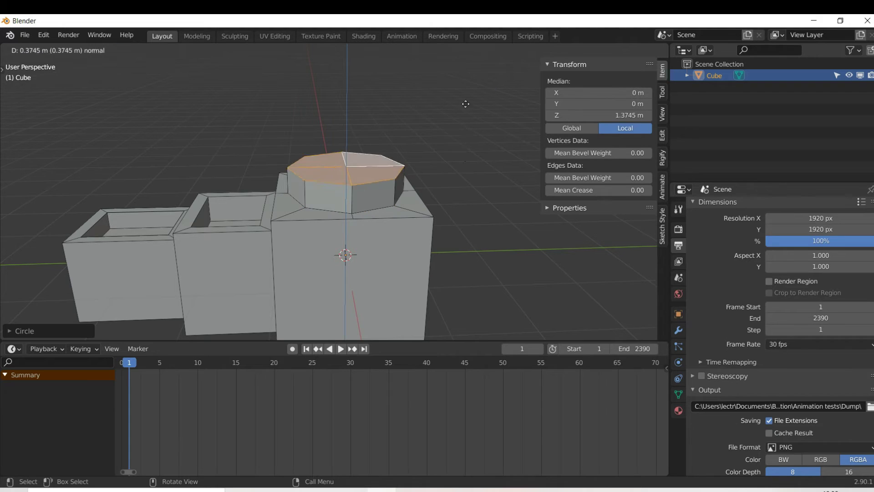
click(465, 5)
middle_drag(437, 145, 237, 264)
drag(513, 84, 487, 43)
drag(528, 136, 543, 90)
click(530, 102)
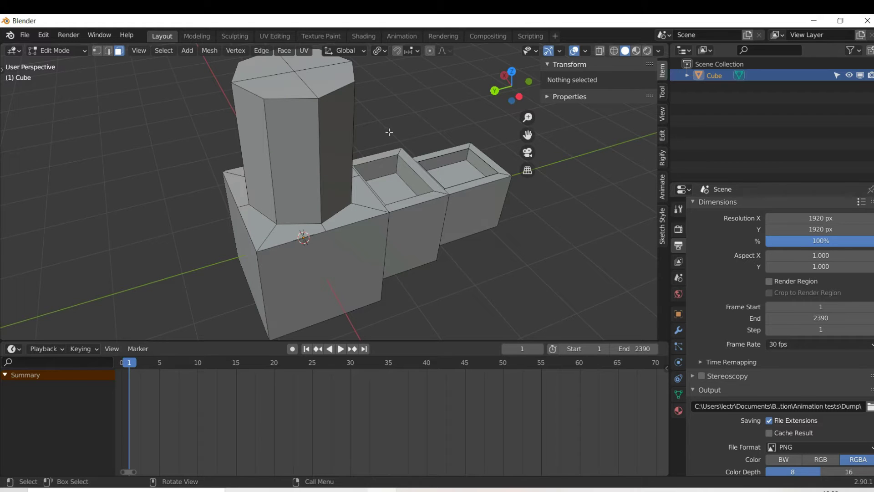
key(alt)
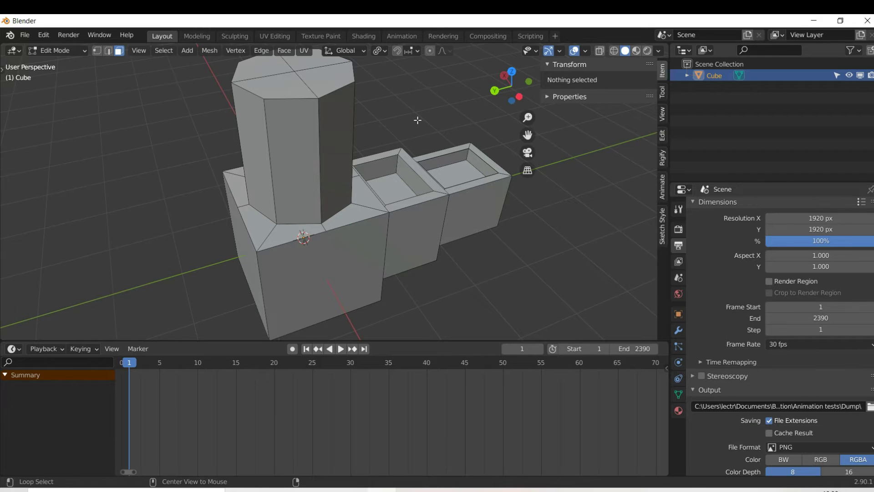
Select the ring of side faces around the tall column and scale it inward, excluding the Z axis
alt+click(319, 166)
drag(510, 84, 505, 91)
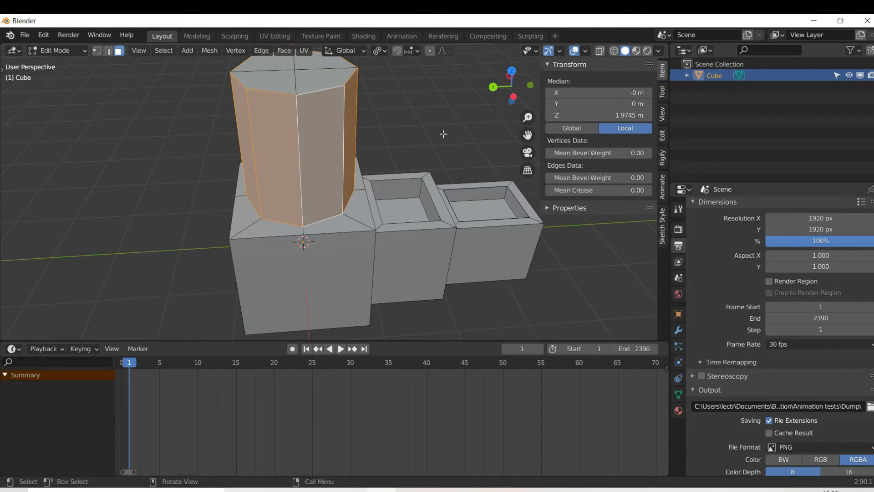
key(s)
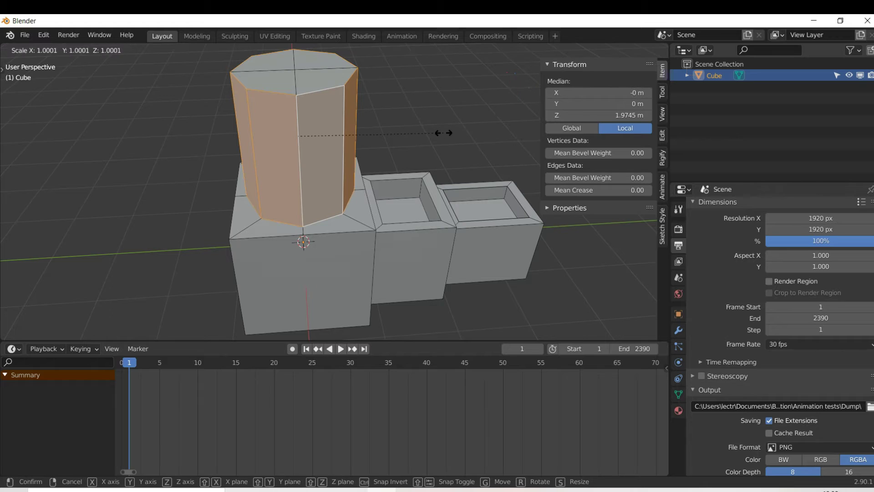
key(shift+z)
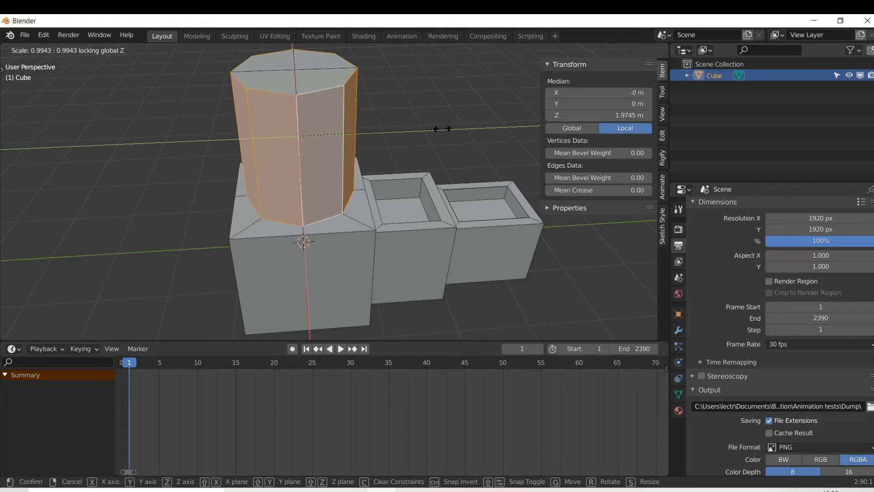
click(396, 132)
middle_drag(395, 132, 294, 122)
Widen the column's side faces with a scale that excludes the Z axis and clear the selection
drag(512, 87, 514, 93)
key(s)
key(1)
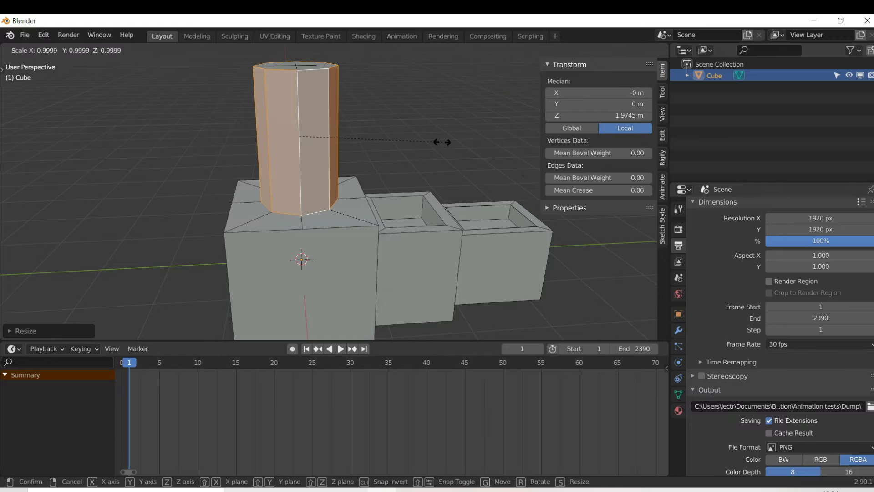
key(shift+z)
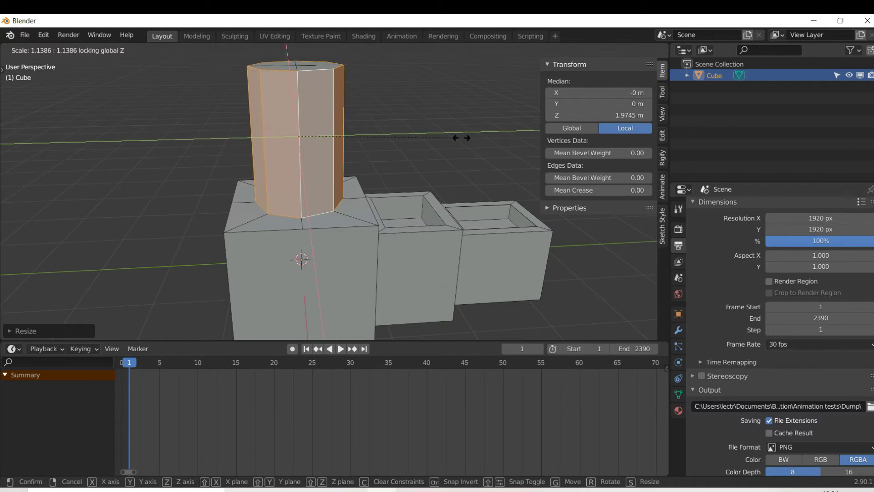
click(483, 137)
drag(505, 93, 529, 117)
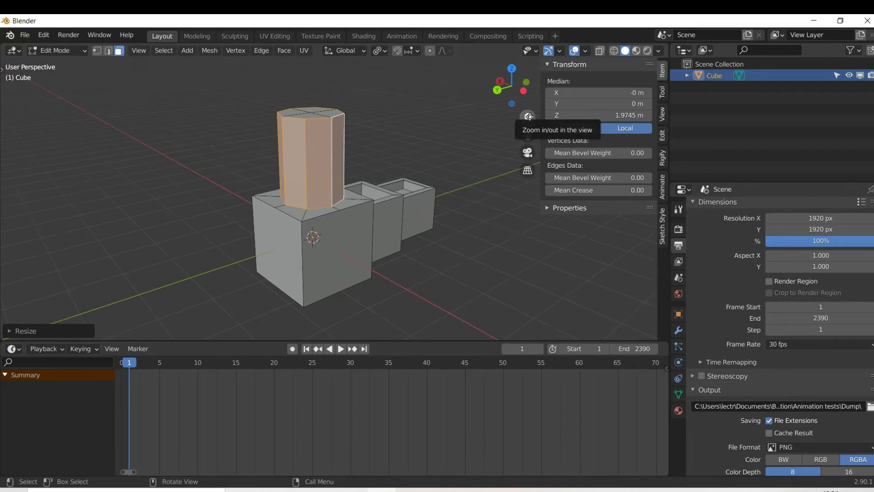
click(452, 128)
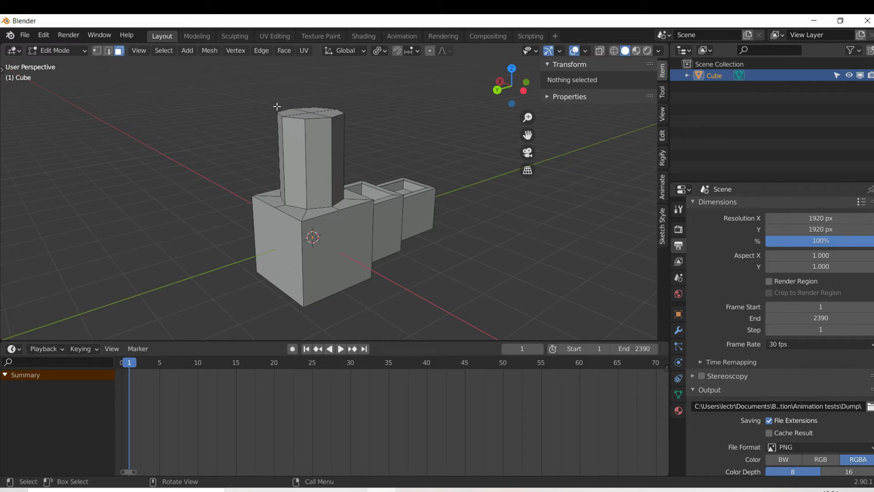
Paint over the visible faces of the boxes and the column with Circle Select in solid view
key(c)
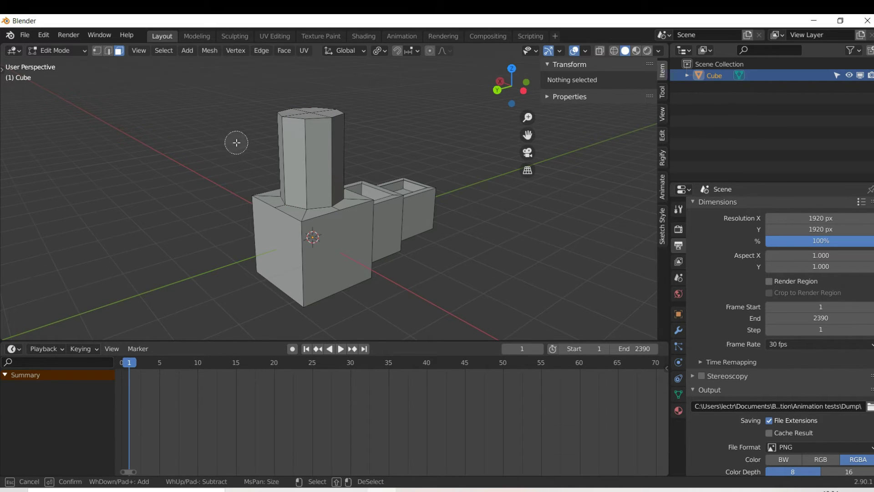
mouse_move(250, 150)
mouse_down()
mouse_move(319, 159)
mouse_move(337, 173)
mouse_move(287, 214)
mouse_up()
mouse_move(309, 241)
mouse_down()
mouse_move(365, 216)
mouse_move(357, 189)
mouse_move(414, 181)
mouse_move(314, 112)
mouse_up()
key(Escape)
drag(506, 83, 314, 152)
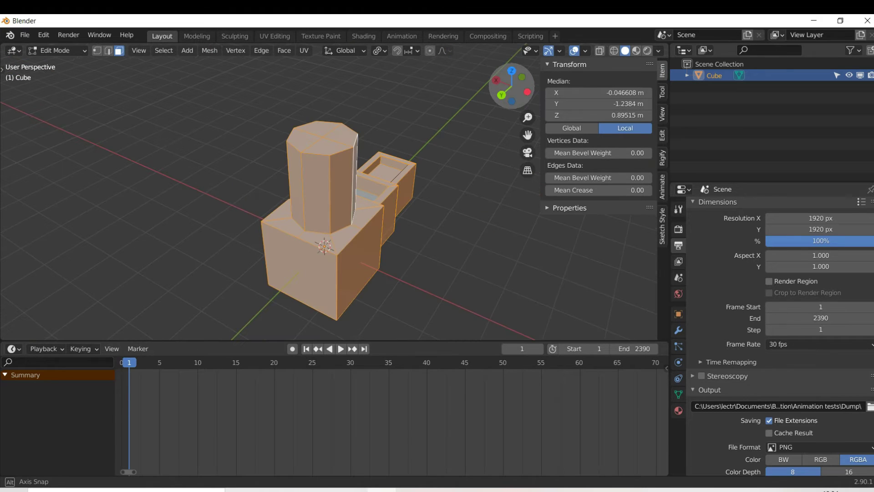
drag(509, 82, 515, 74)
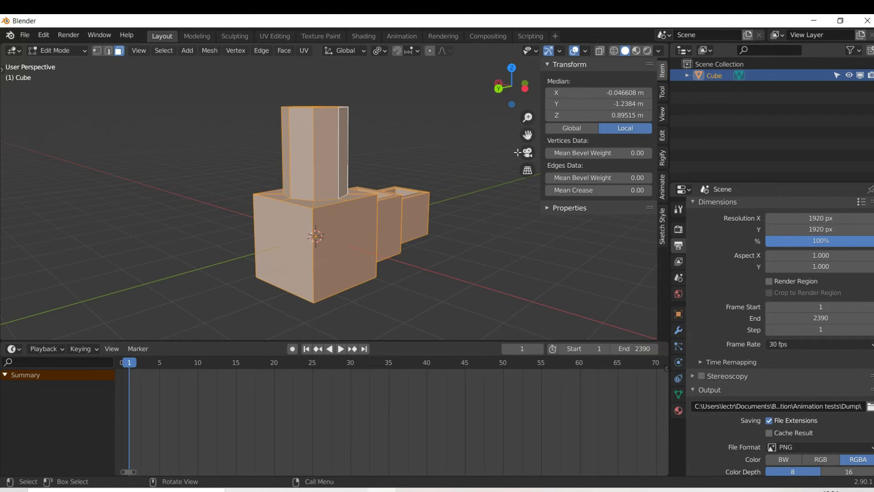
Turn on X-ray, circle-select faces through the boxes and column, clear the selection and turn X-ray off
click(599, 52)
key(c)
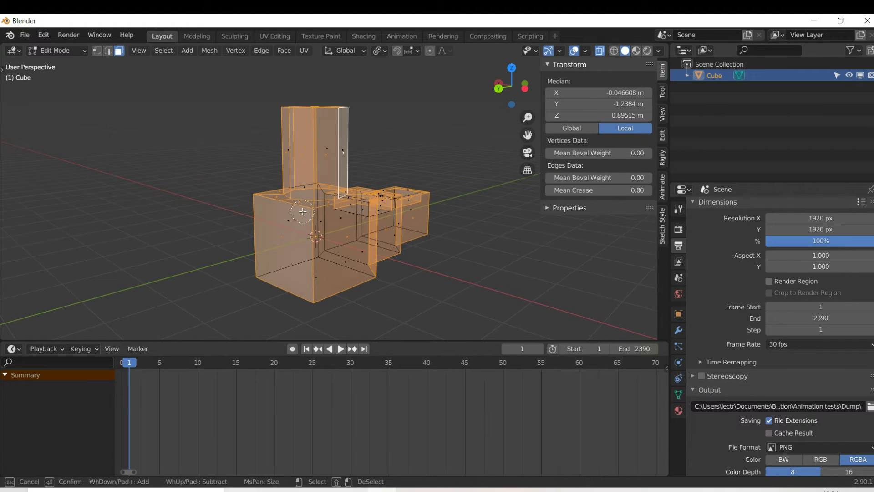
click(321, 221)
click(404, 216)
click(341, 222)
mouse_move(340, 265)
mouse_down()
mouse_move(395, 226)
mouse_move(355, 204)
mouse_up()
click(330, 153)
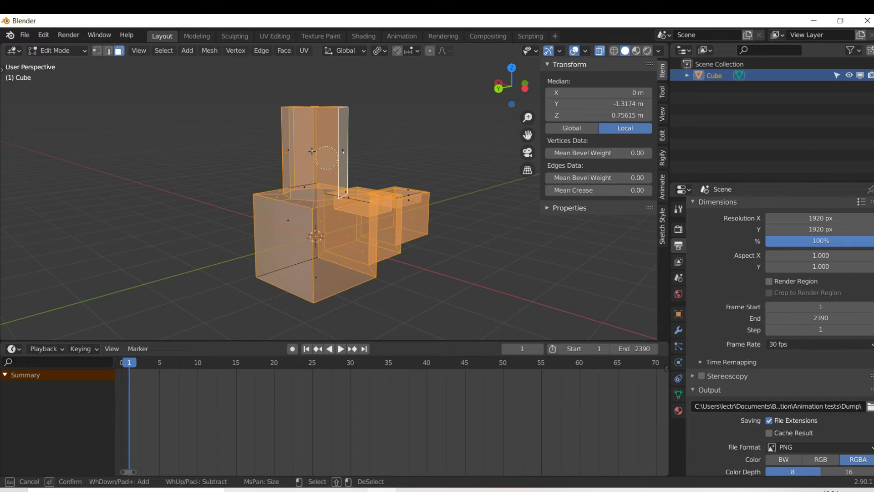
drag(358, 155, 329, 183)
key(Escape)
key(alt+a)
key(alt+z)
Circle-select the visible faces of the column and large cube with X-ray off, and clear the selection
key(c)
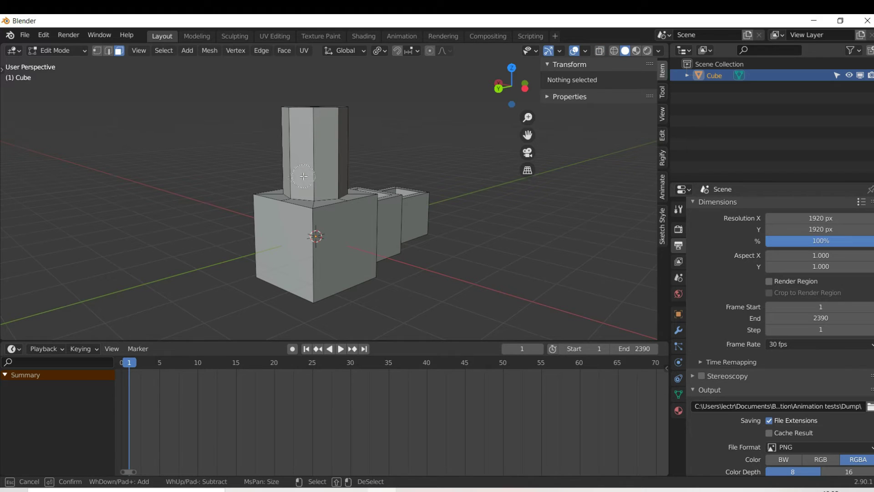
mouse_move(285, 162)
mouse_down()
mouse_move(332, 161)
mouse_move(339, 214)
mouse_move(298, 214)
mouse_move(269, 197)
mouse_up()
key(Escape)
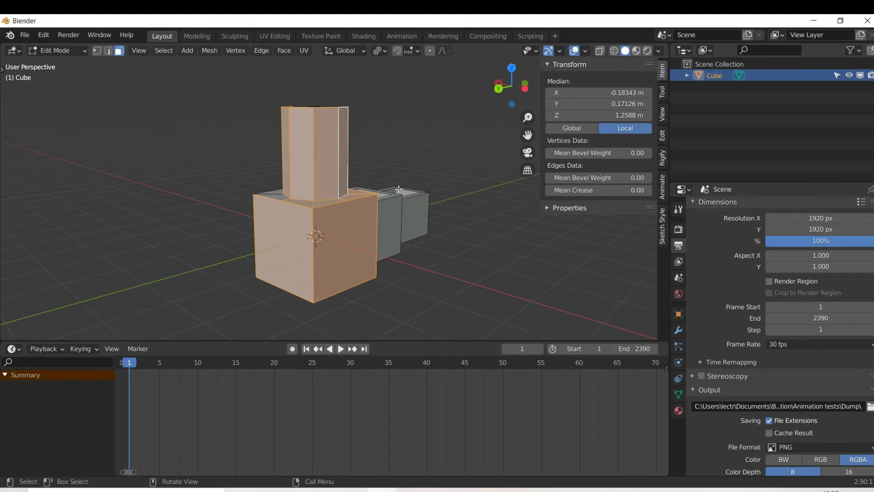
key(alt+a)
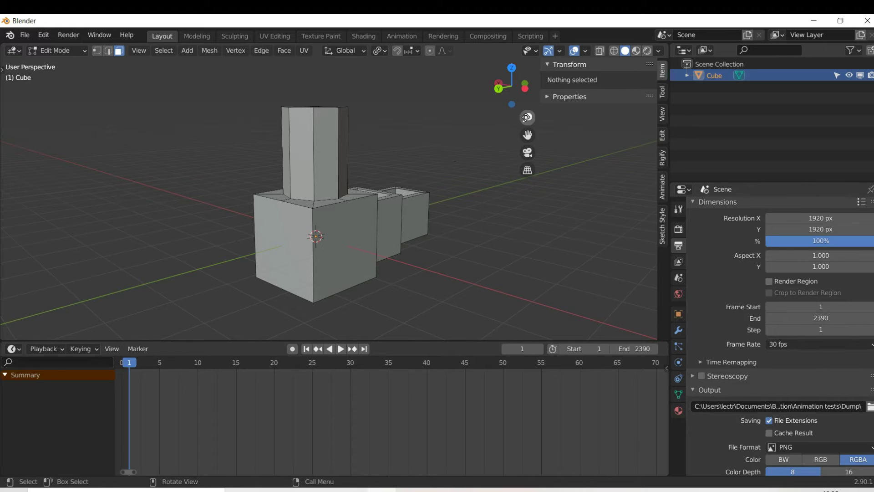
Switch the model to Object Mode and add a Subdivision Surface modifier
drag(515, 99, 364, 184)
key(ctrl+Tab)
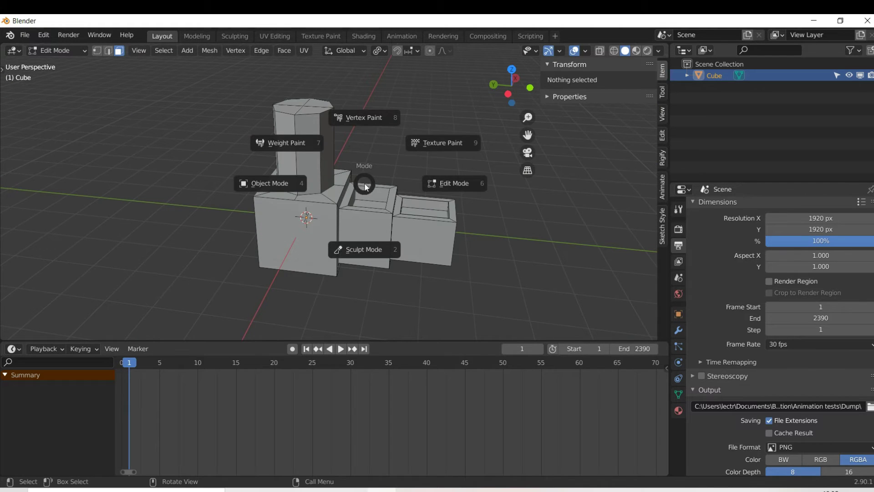
click(302, 186)
drag(514, 91, 448, 94)
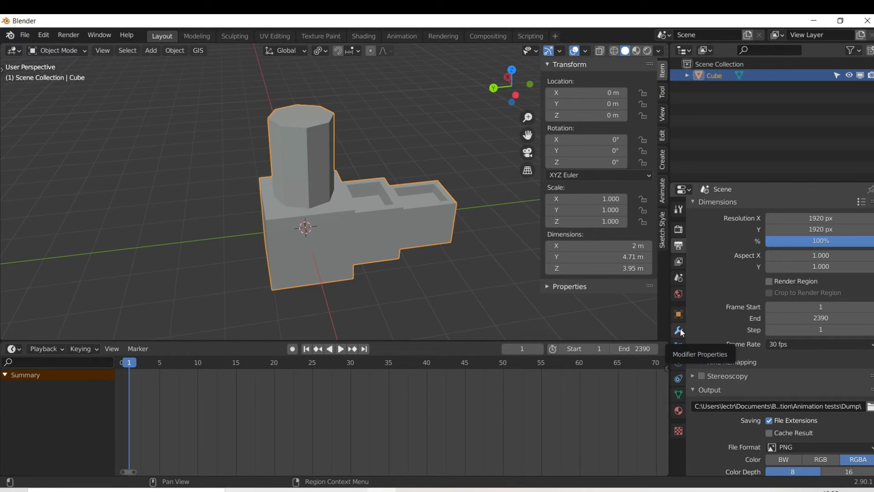
click(680, 329)
click(722, 206)
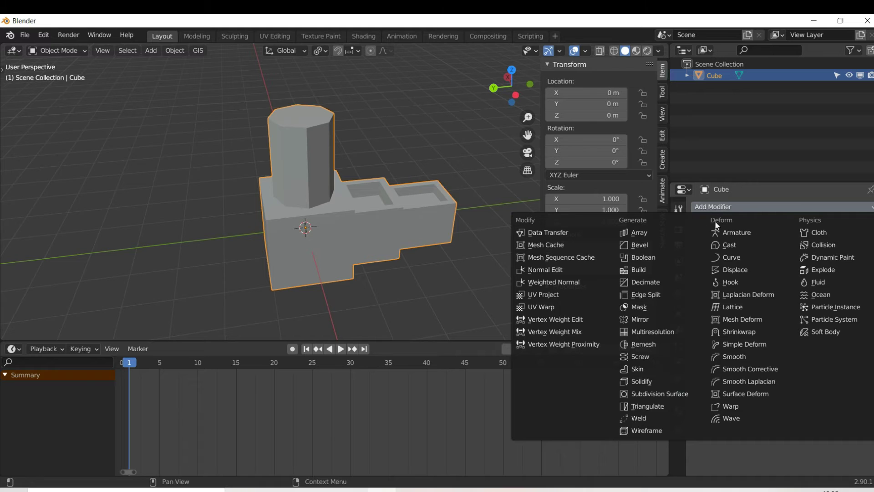
click(647, 394)
mouse_move(523, 94)
mouse_down()
mouse_move(405, 94)
mouse_move(521, 90)
mouse_up()
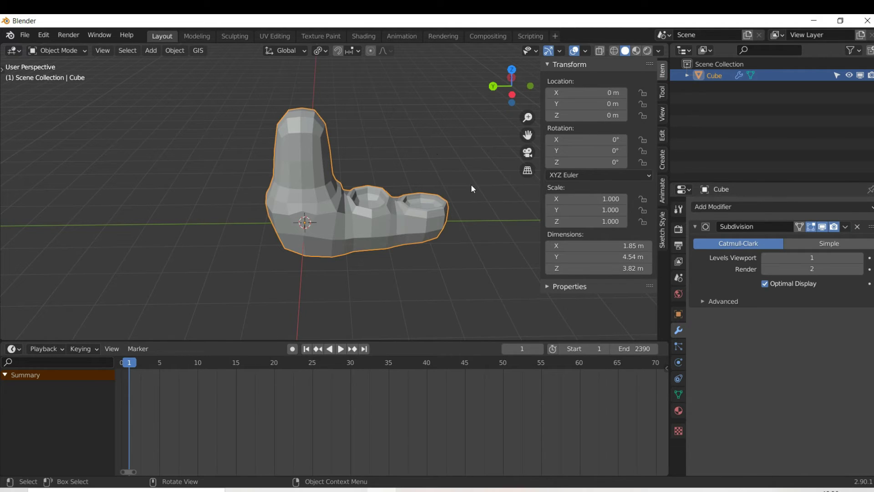
Return to Edit Mode, select the edge loop around the column's base in edge selection, and try to bevel it
key(ctrl+Tab)
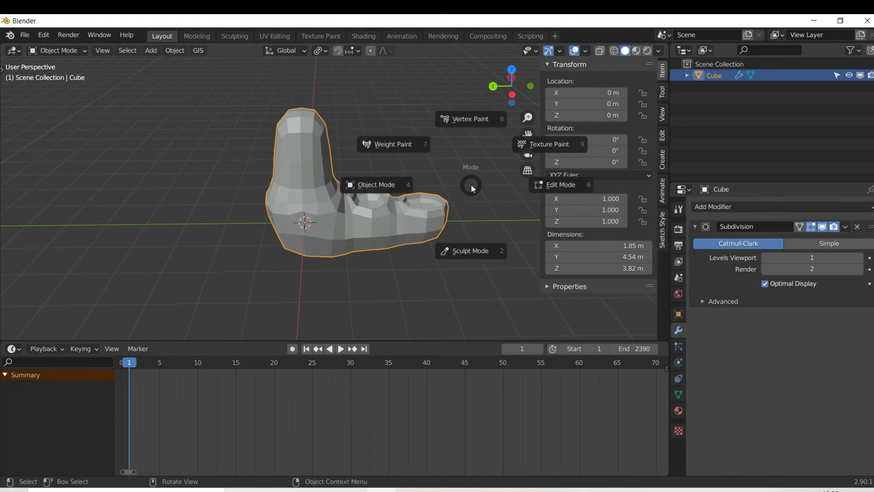
click(553, 190)
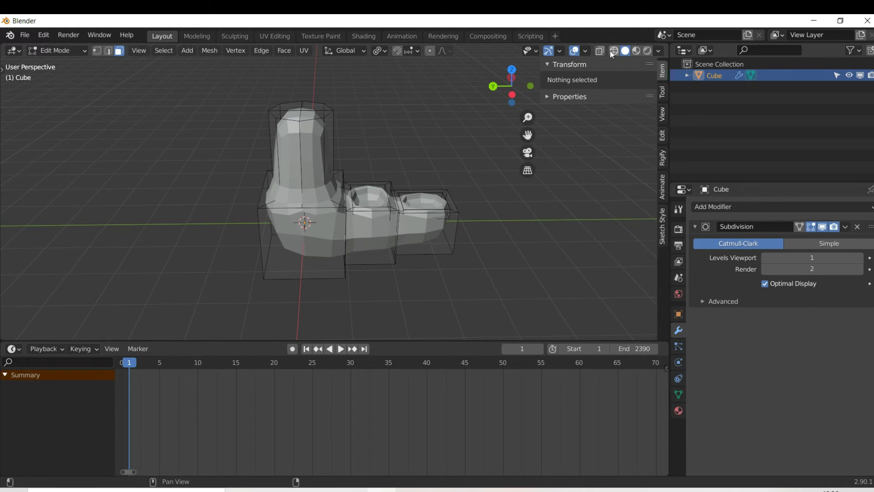
click(601, 50)
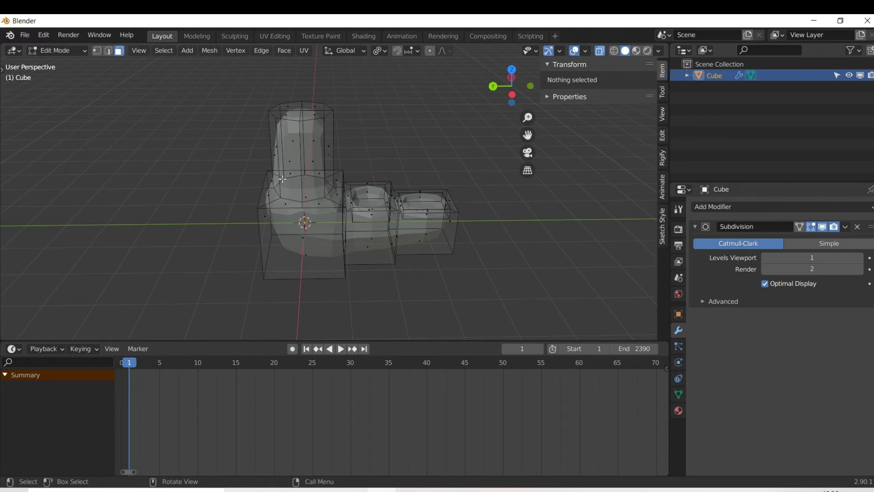
click(111, 53)
alt+click(317, 199)
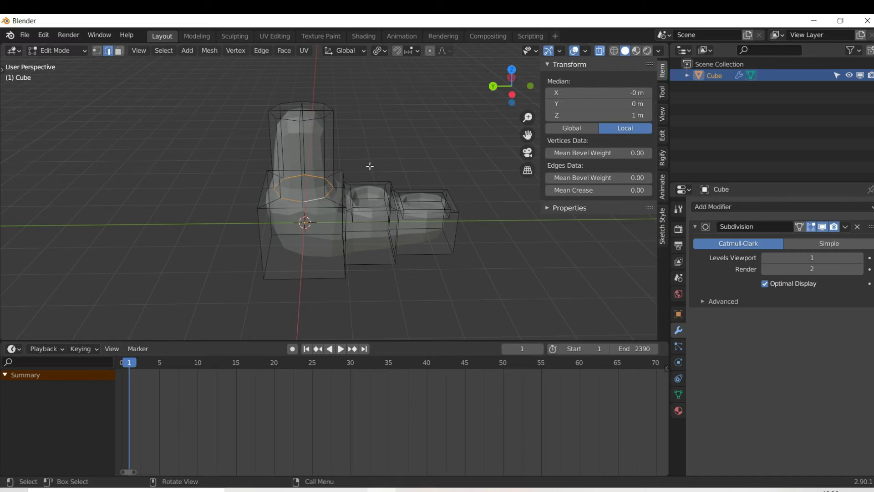
click(599, 52)
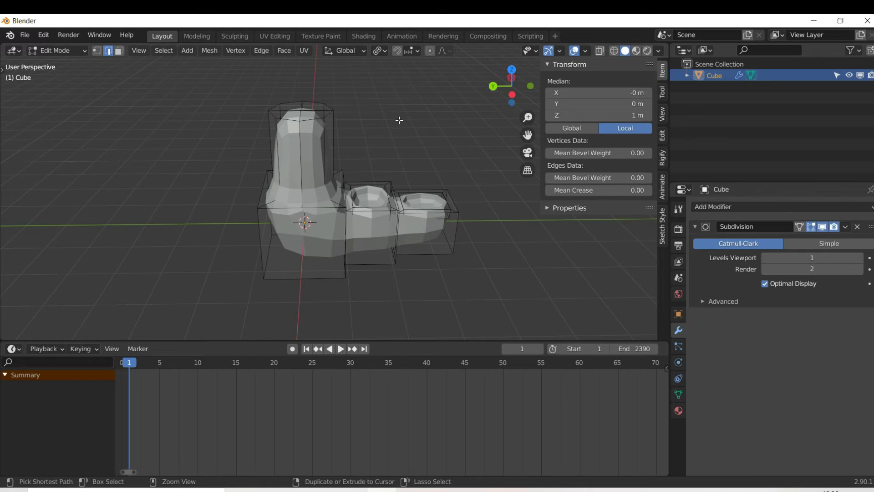
key(ctrl+b)
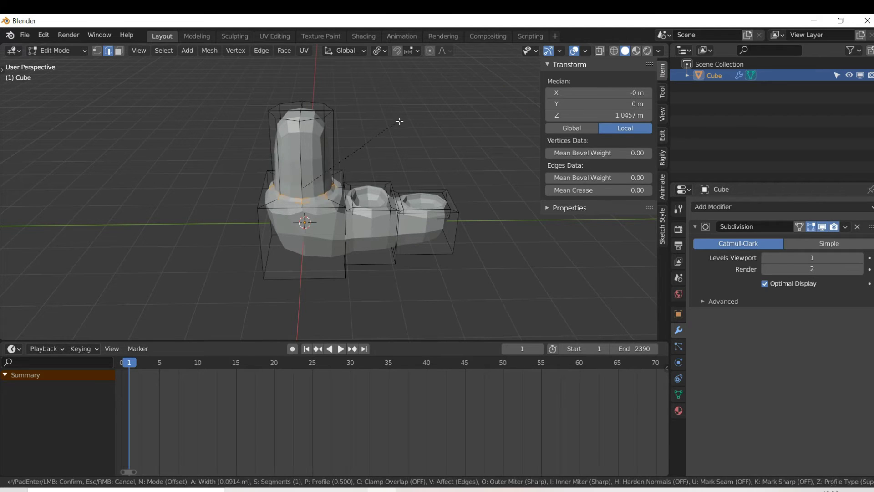
right_click(397, 147)
Select the outer edge loop around the column's top and try to bevel it
key(alt)
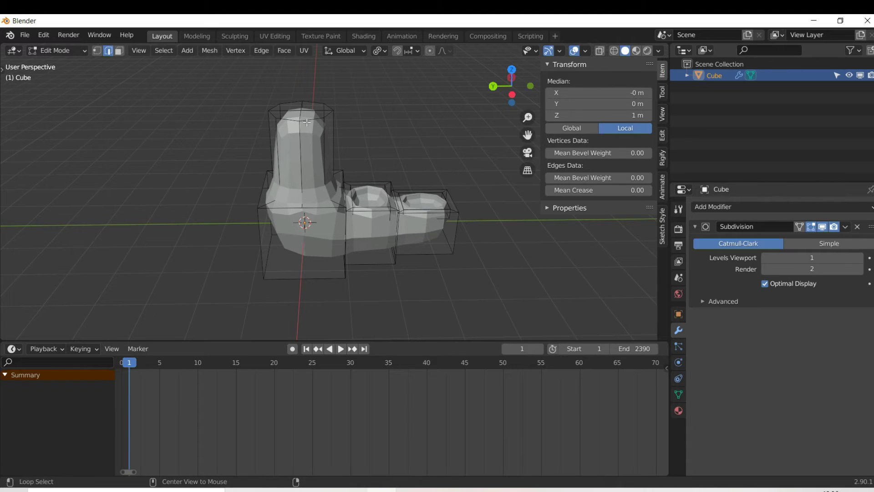
alt+click(307, 120)
key(3)
click(287, 106)
shift+click(311, 109)
shift+click(318, 113)
shift+click(296, 113)
click(107, 51)
key(b)
key(Escape)
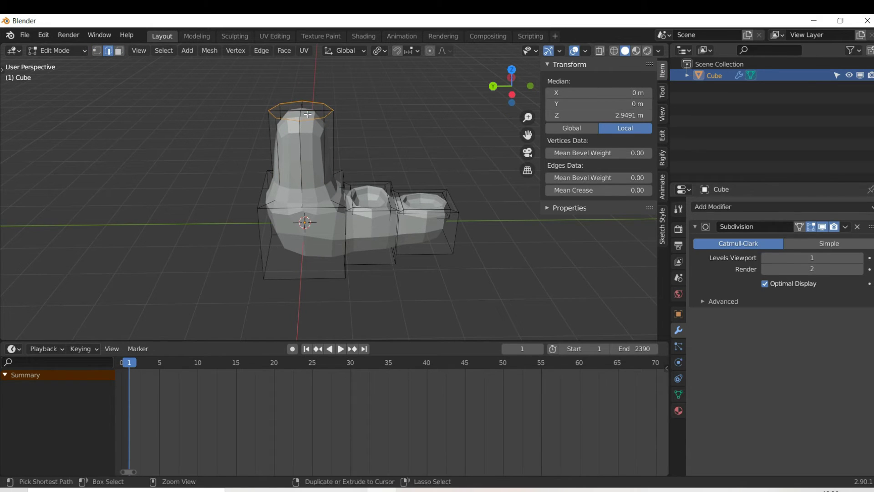
key(ctrl+b)
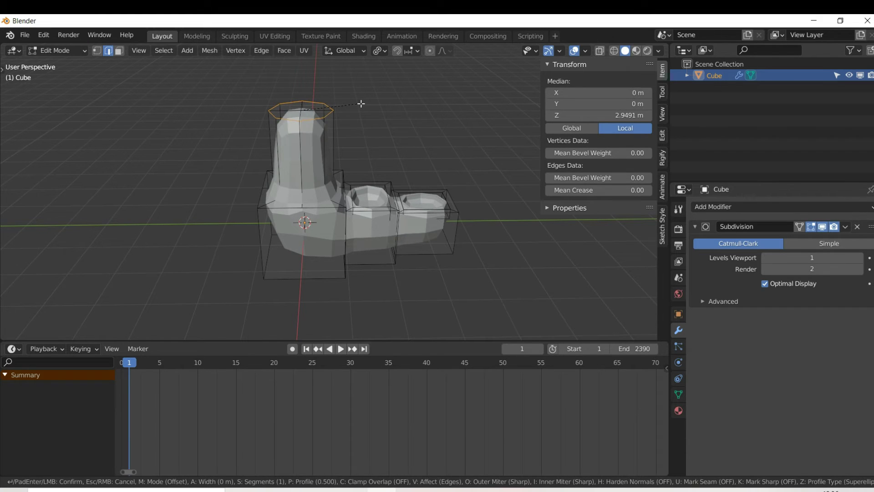
key(Escape)
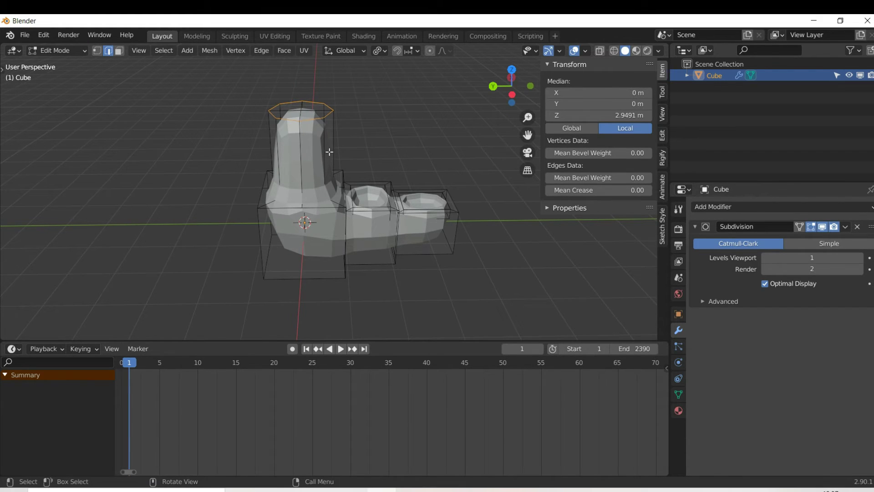
Add a horizontal loop cut around the column just below its top edge, at a Z height of about 2.88 m
key(ctrl+r)
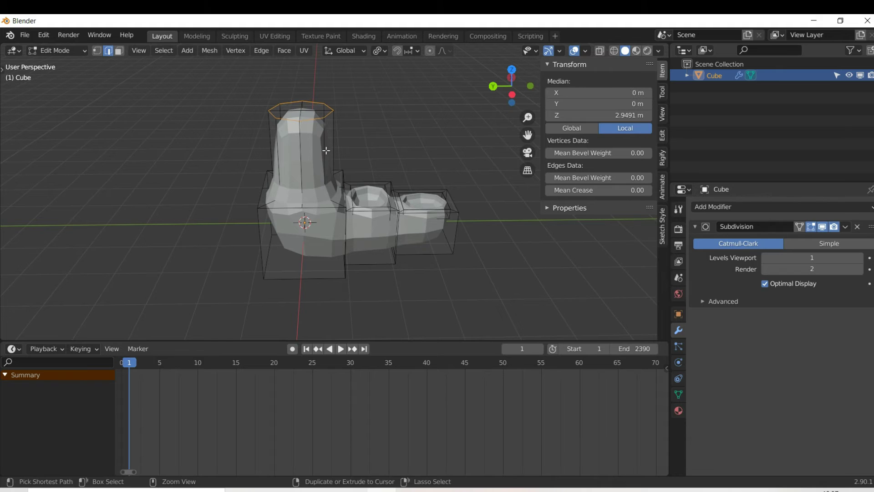
click(322, 150)
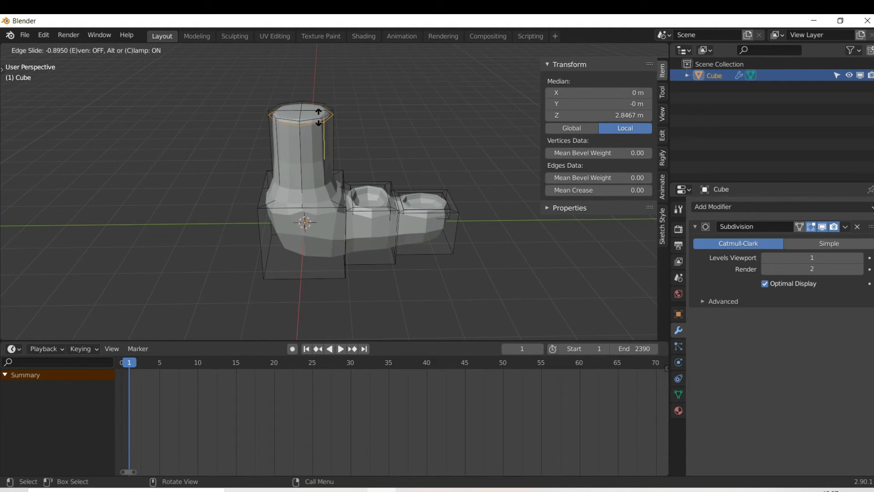
click(321, 117)
Select the four top faces of the column and inset them together by about 0.10 m
click(119, 51)
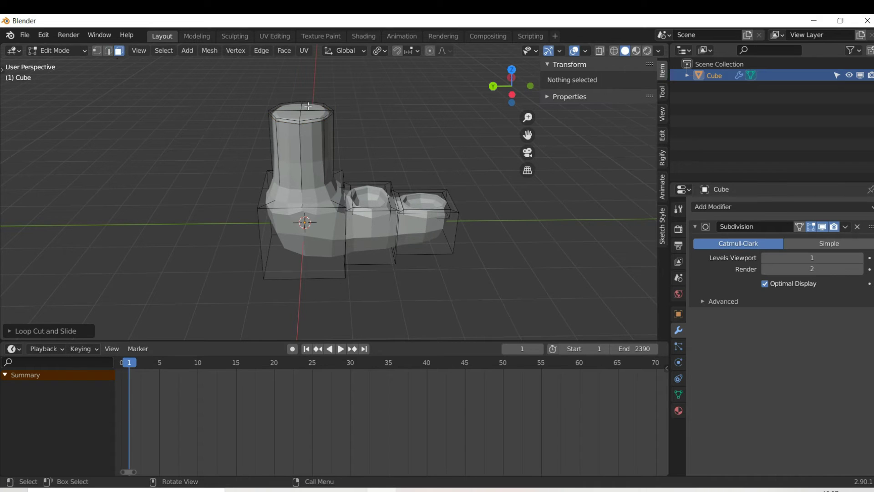
click(311, 110)
shift+click(312, 108)
shift+click(312, 115)
shift+click(289, 115)
key(i)
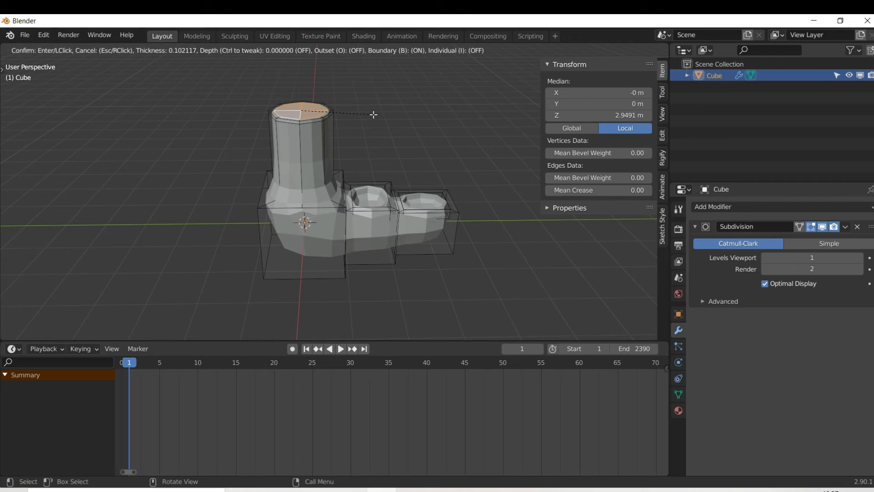
click(372, 114)
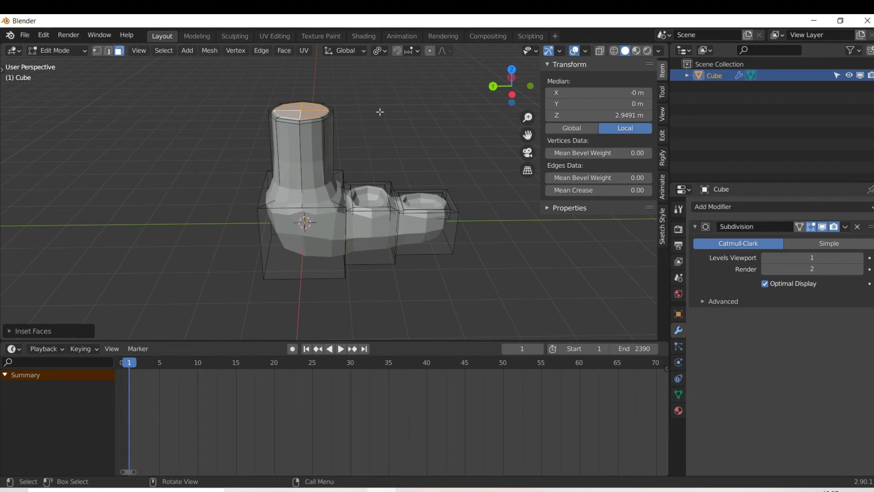
Undo the inset and the selection of the column's top faces
key(ctrl+z)
key(ctrl+z)
key(ctrl+z)
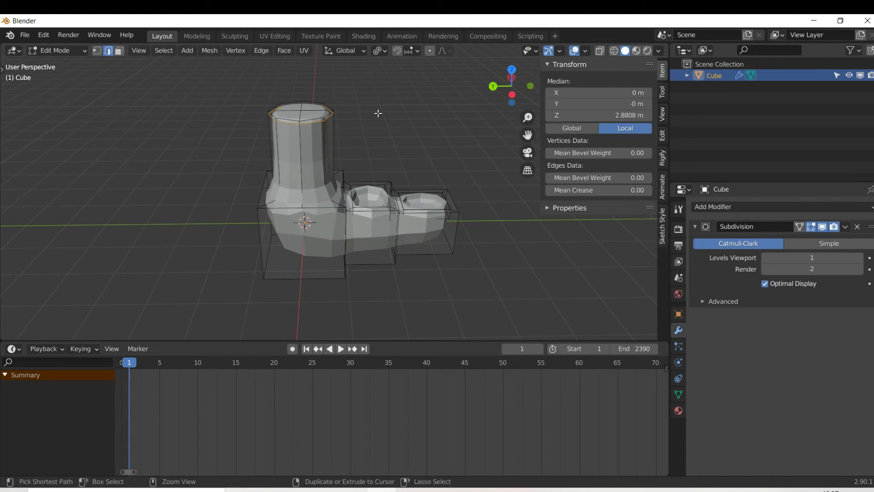
Undo the column's loop cut and set the mean crease of the edge loops around its top and base to 1
key(ctrl+z)
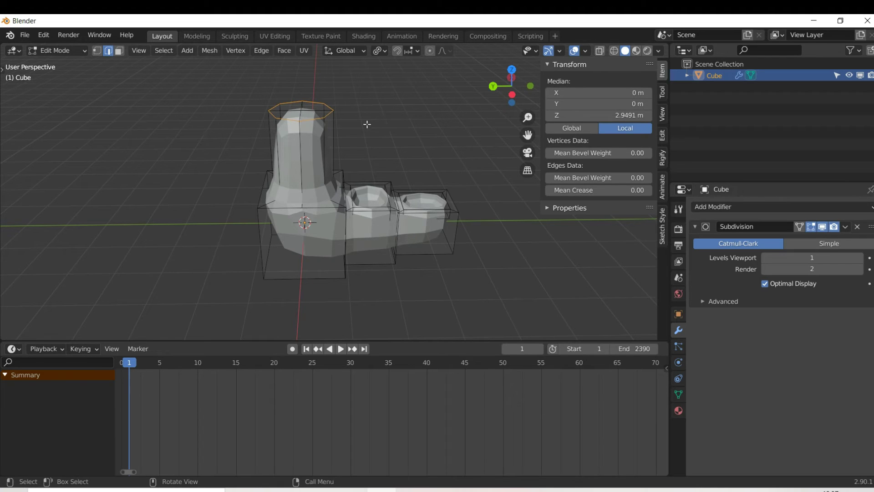
click(599, 53)
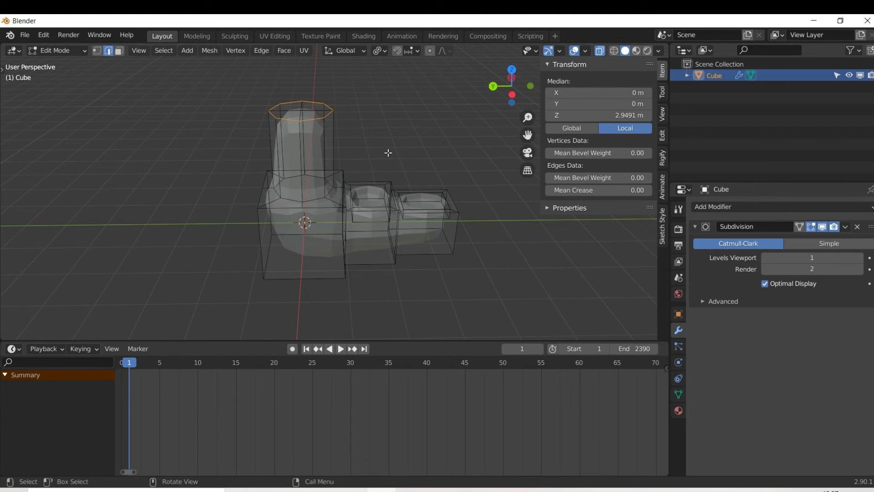
alt+click(313, 199)
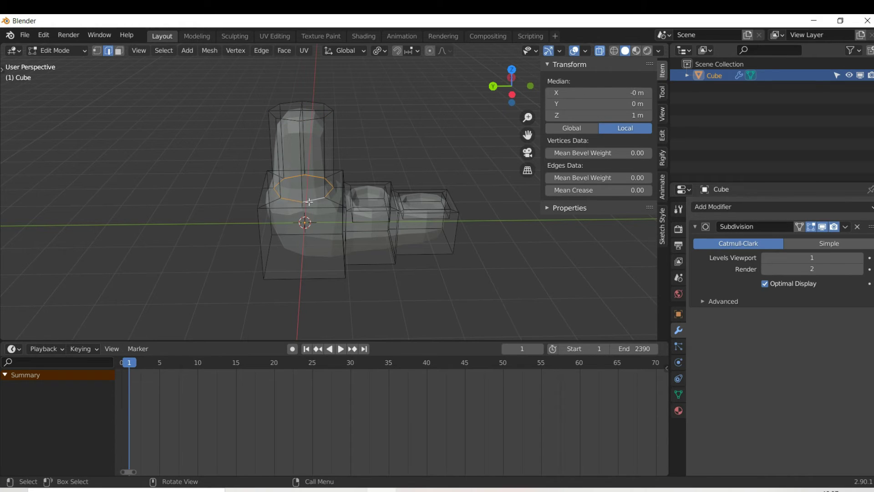
alt+shift+click(312, 119)
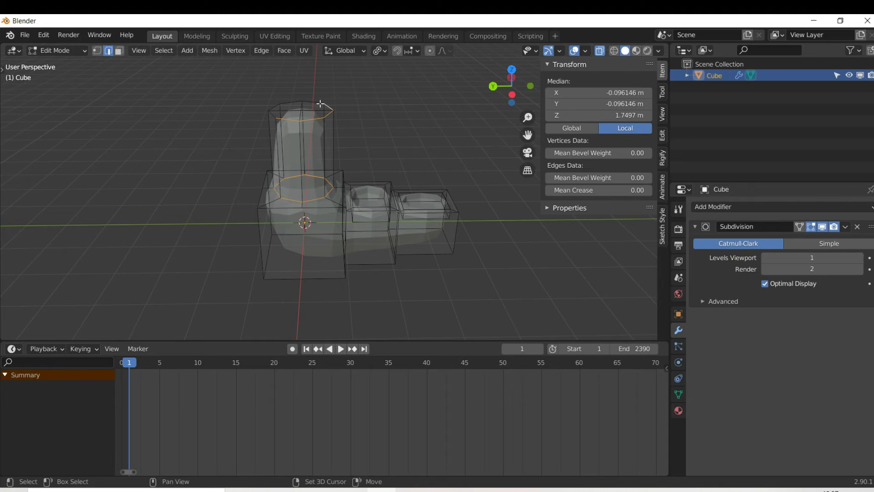
shift+click(317, 102)
shift+click(287, 103)
alt+shift+click(275, 106)
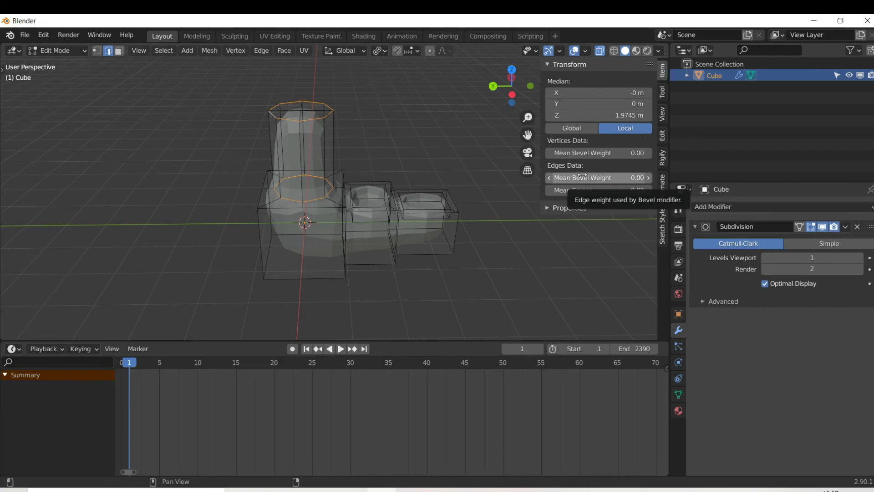
click(590, 188)
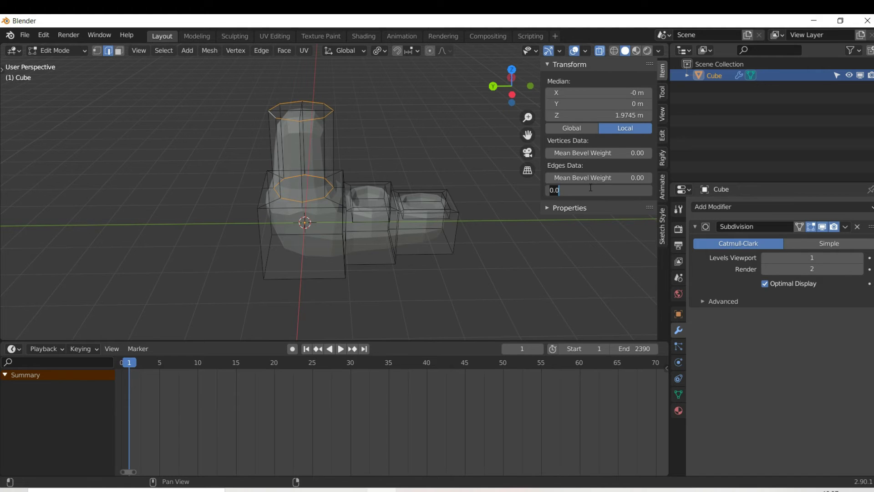
text(1)
key(Return)
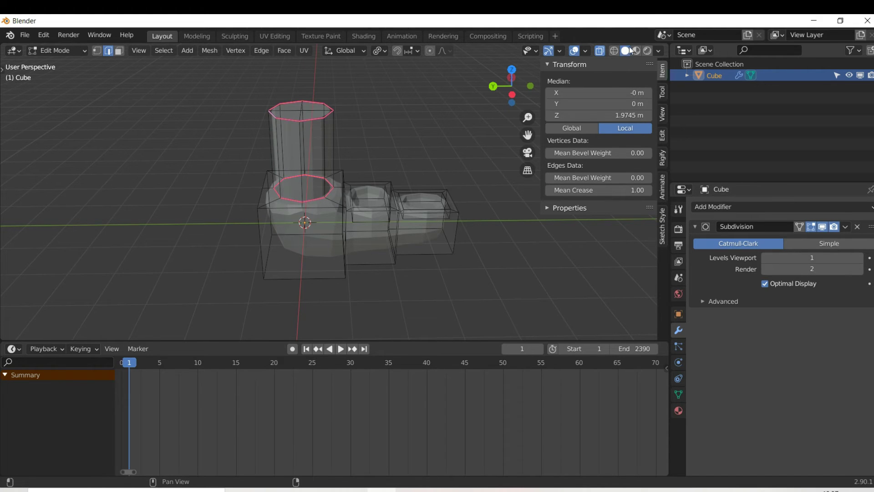
Turn off X-ray and check the creased column in Object Mode with the Subdivision modifier's viewport display switched off
click(601, 50)
key(Tab)
mouse_move(501, 88)
mouse_down()
mouse_move(387, 97)
mouse_move(492, 96)
mouse_up()
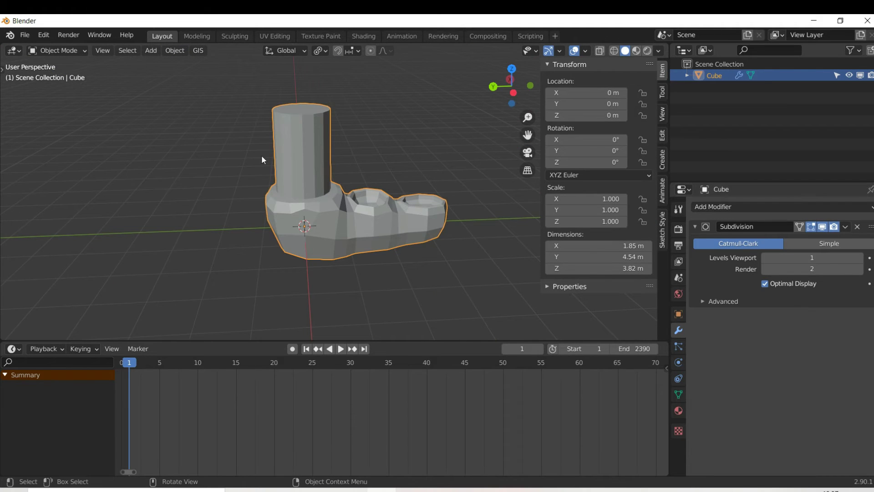
click(822, 227)
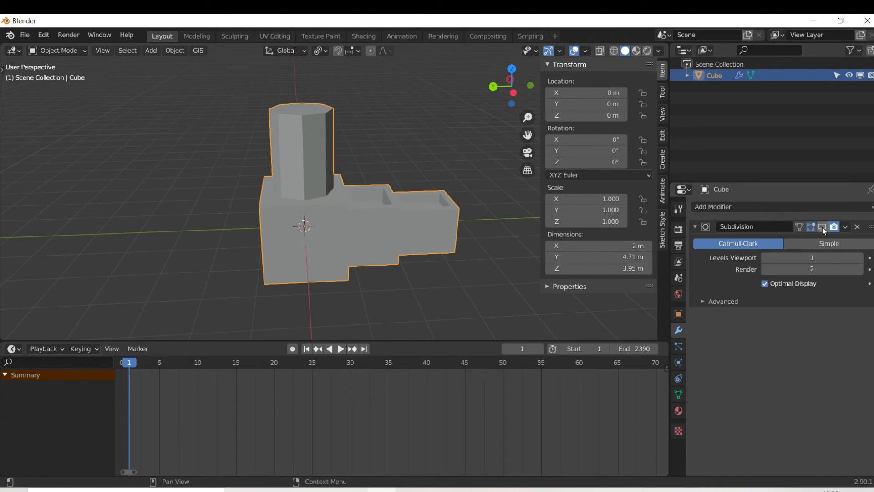
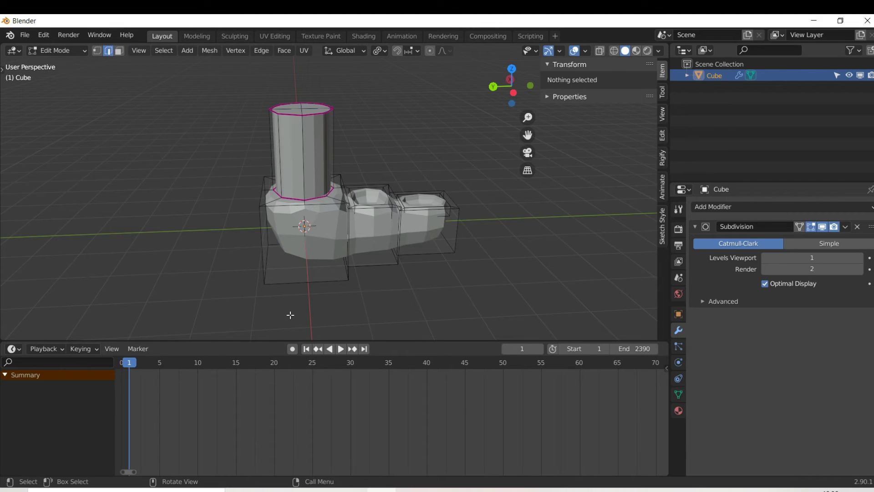
In Edit Mode, select the outer edges of the large base block under the column
alt+click(264, 265)
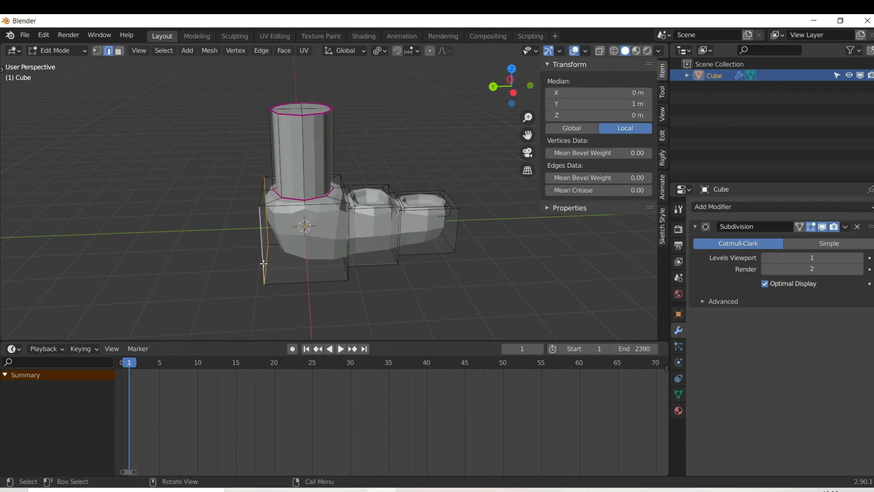
alt+shift+click(349, 273)
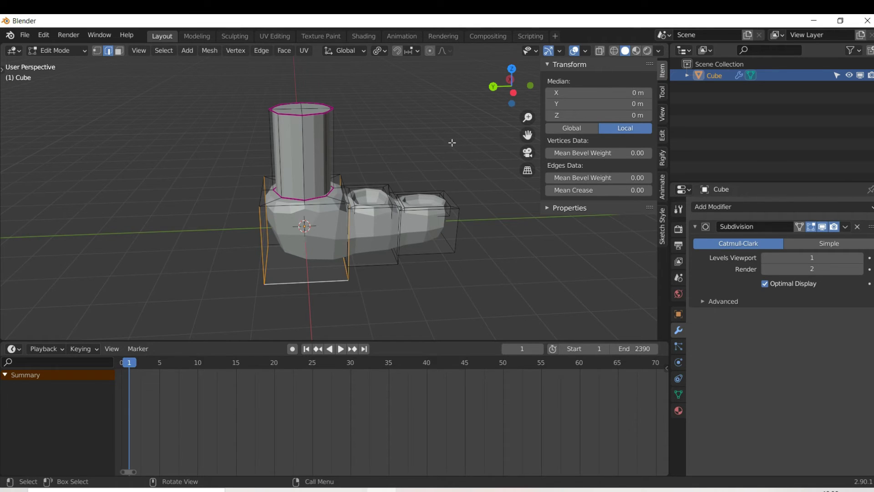
drag(511, 88, 320, 225)
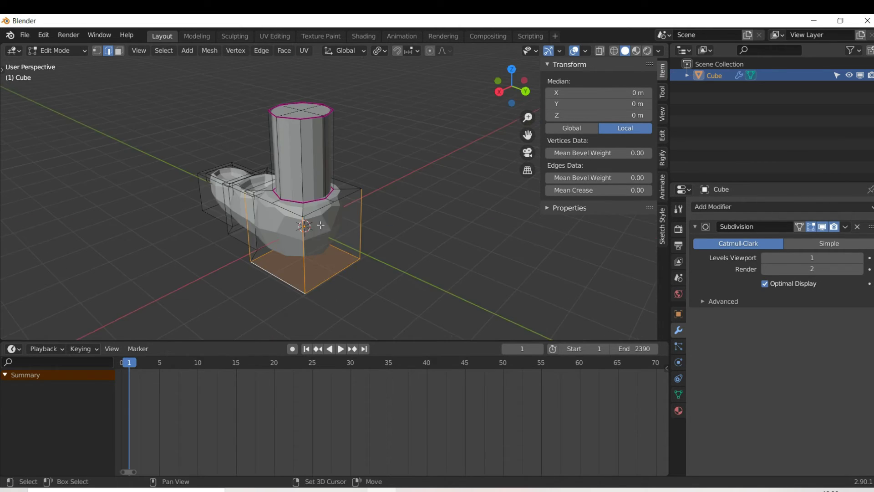
shift+click(334, 202)
shift+click(343, 196)
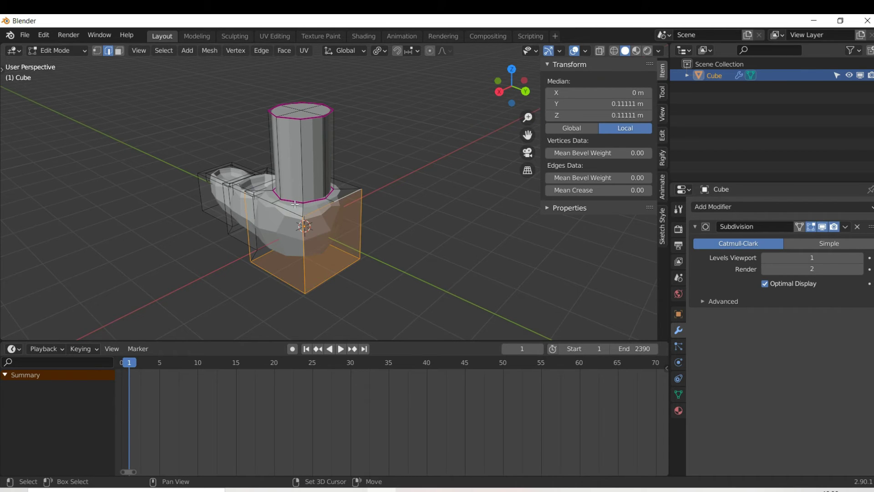
shift+click(258, 196)
Add the middle block's outer and recess edges to the selection and set the mean crease to 1
drag(512, 86, 391, 86)
shift+click(359, 261)
shift+click(291, 243)
shift+click(346, 218)
click(600, 51)
shift+click(349, 202)
shift+click(300, 205)
click(600, 51)
mouse_move(509, 84)
mouse_down()
mouse_move(524, 93)
mouse_move(519, 80)
mouse_move(519, 92)
mouse_up()
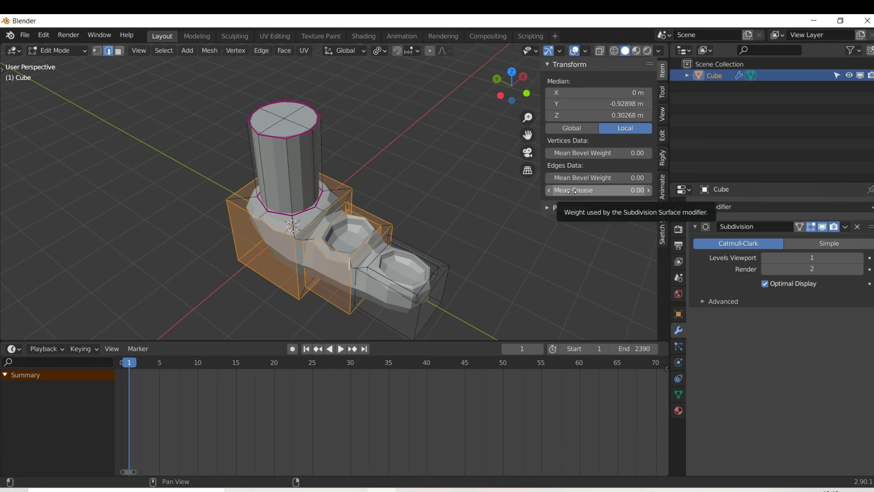
drag(572, 191, 727, 194)
click(605, 191)
text(1)
key(Return)
Set the mean crease to 1 on the short diagonal corner edges of the base block's face that joins the middle block
drag(508, 90, 481, 78)
drag(665, 199, 509, 197)
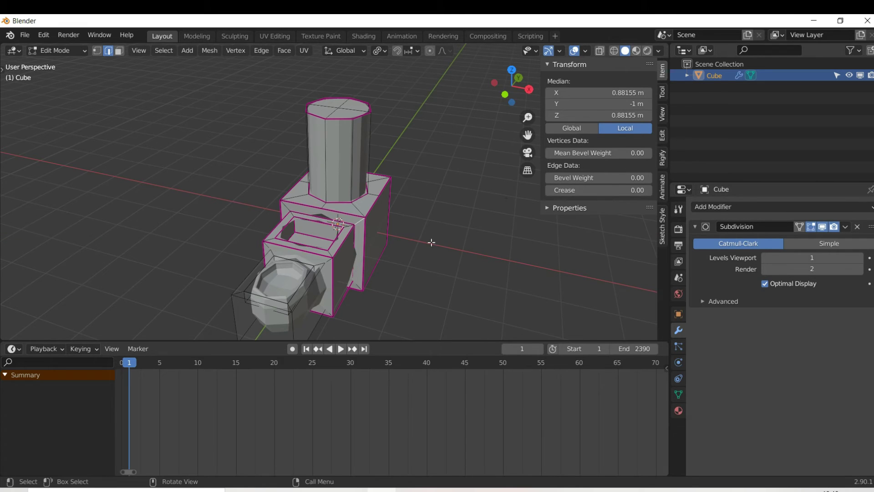
click(362, 242)
click(285, 206)
shift+click(359, 217)
shift+click(358, 286)
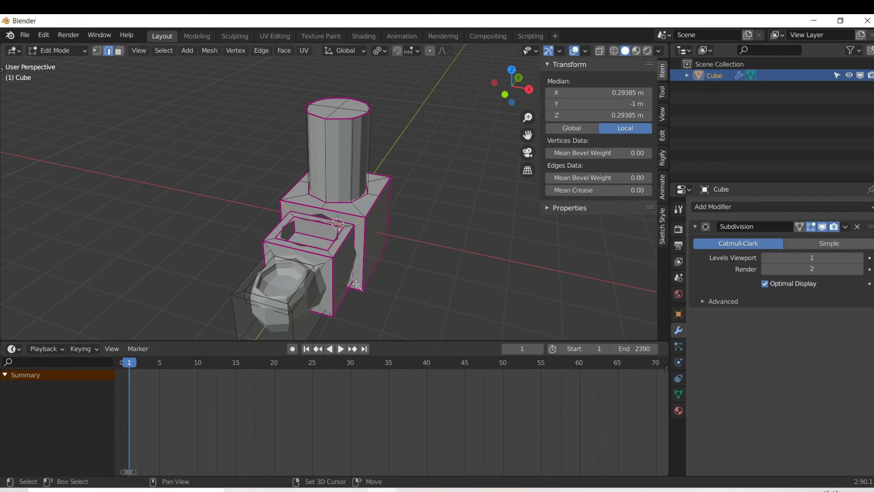
drag(506, 91, 575, 80)
click(290, 301)
click(602, 190)
text(1)
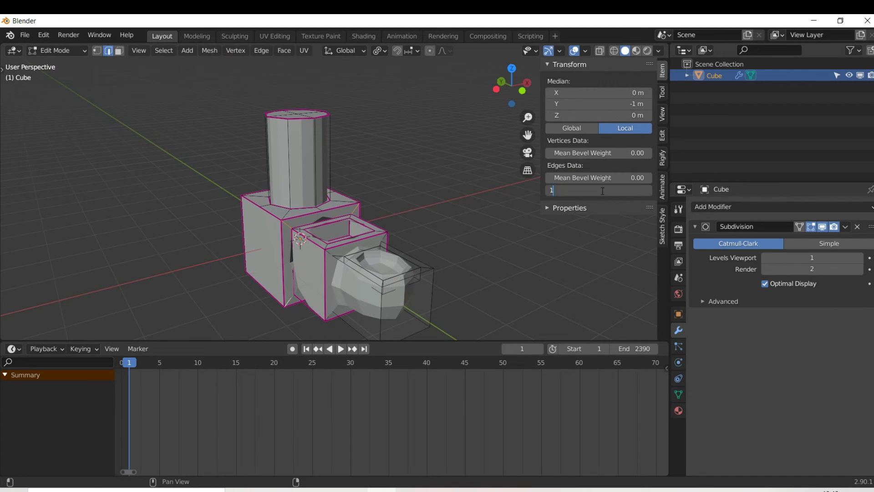
key(Return)
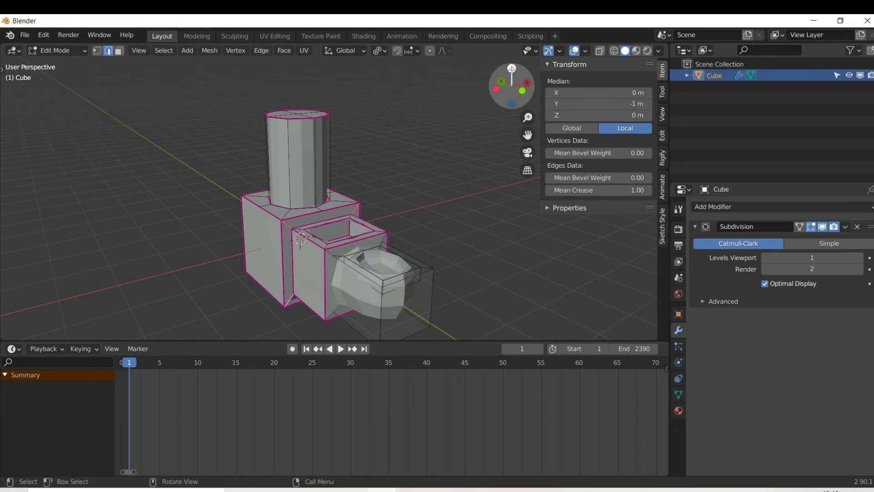
With X-ray on, set the crease to 1 on the lower edge where the middle block meets the base block
drag(527, 82, 583, 53)
key(alt+z)
click(320, 289)
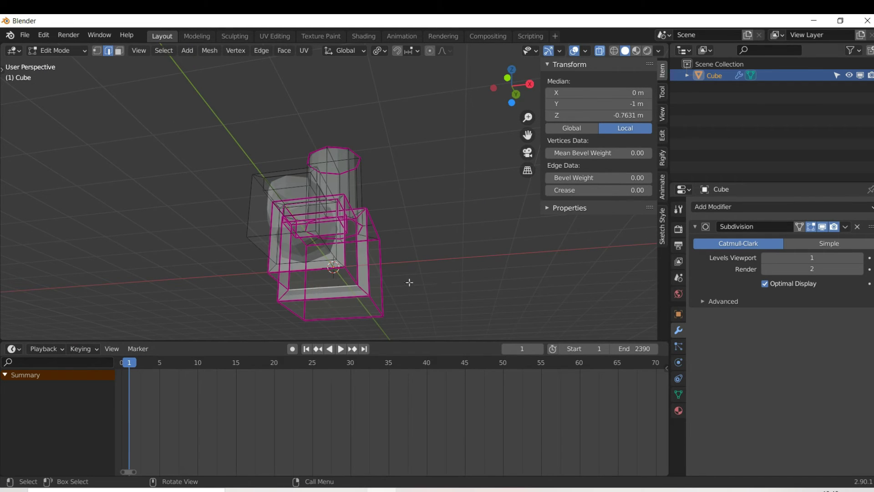
click(589, 190)
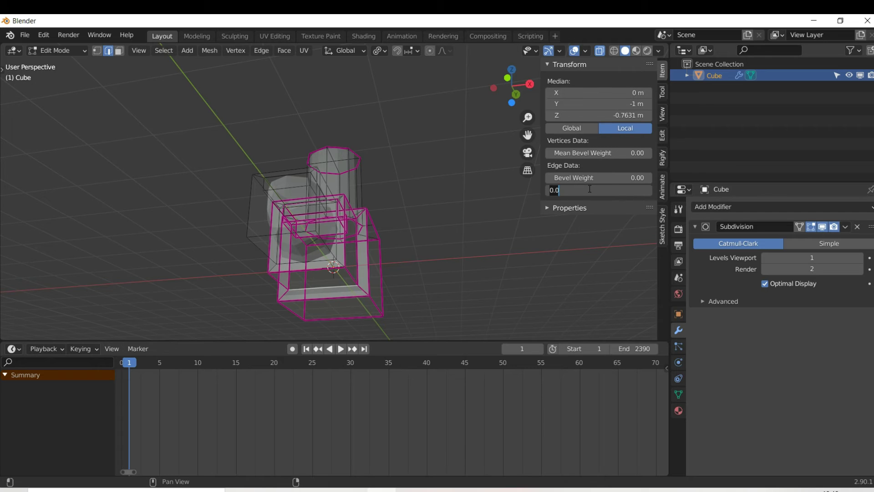
text(1)
key(Return)
Select the short diagonal corner edges on the middle block's top rim and set their mean crease to 1
drag(518, 88, 451, 155)
click(304, 221)
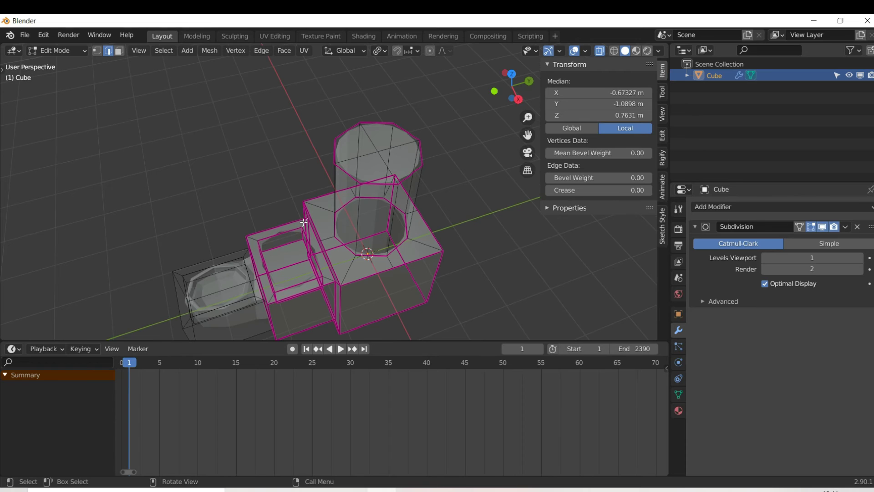
shift+click(250, 240)
click(595, 189)
text(1)
key(Return)
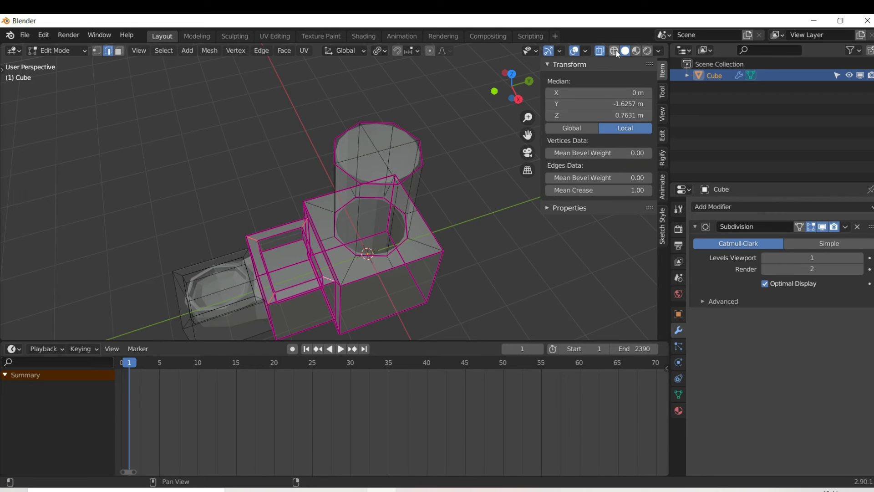
Turn off X-ray and inspect the creased blocks with the viewport overlays temporarily hidden
click(574, 50)
drag(505, 90, 485, 82)
key(alt+z)
drag(527, 135, 537, 54)
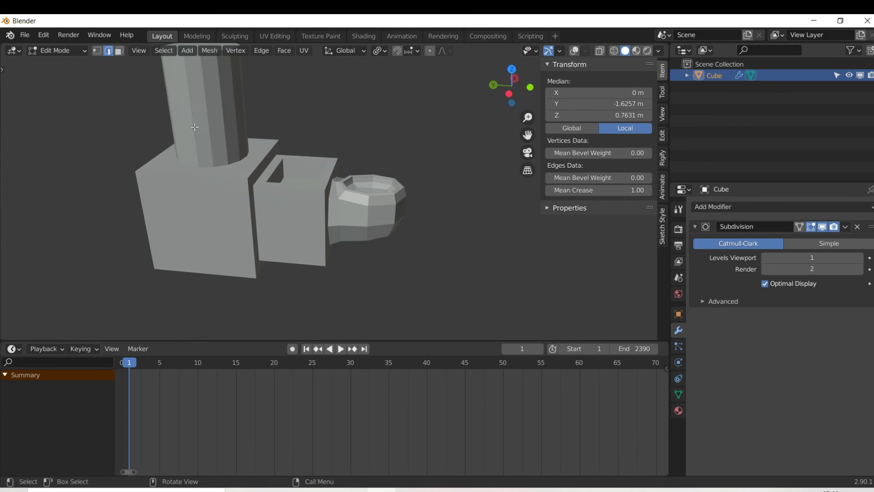
mouse_move(515, 87)
mouse_down()
mouse_move(478, 122)
mouse_move(514, 103)
mouse_up()
click(575, 50)
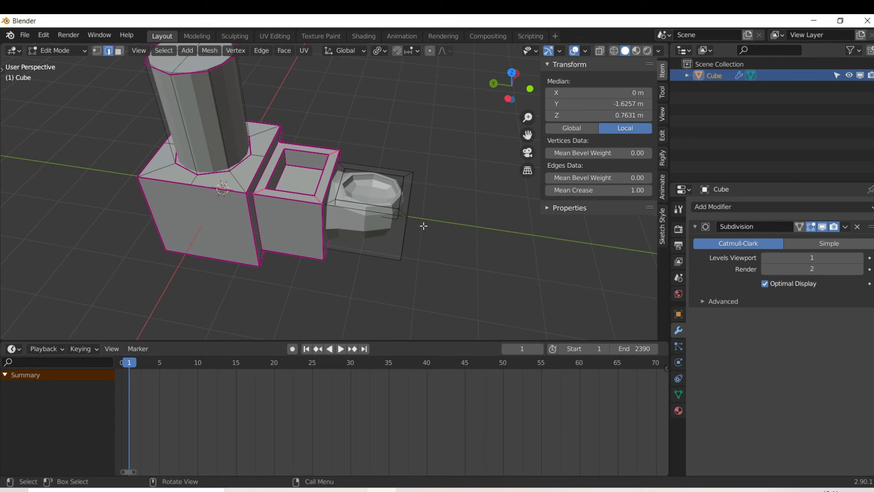
Clear the edge selection, return to Object Mode and apply Shade Smooth to the object
click(450, 163)
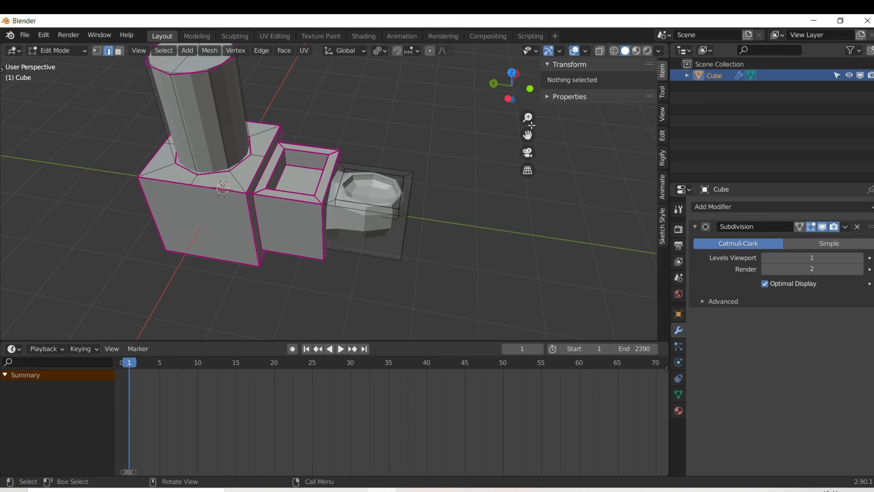
key(ctrl+Tab)
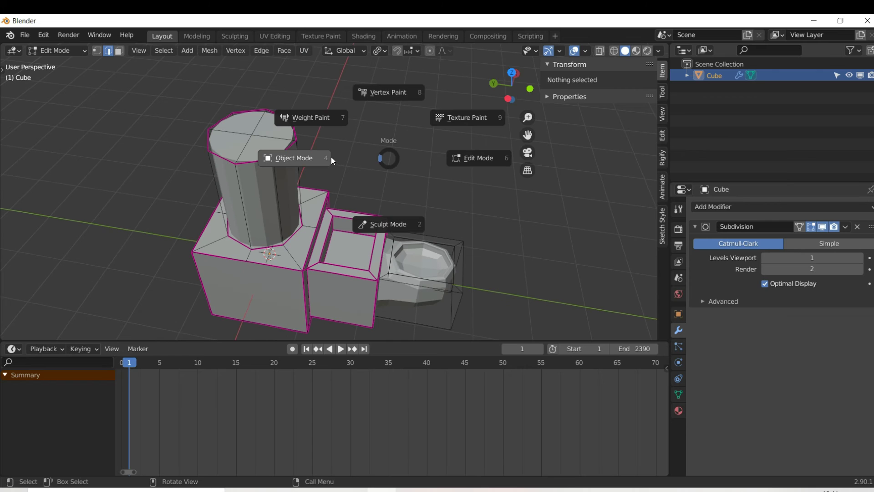
click(331, 156)
right_click(338, 223)
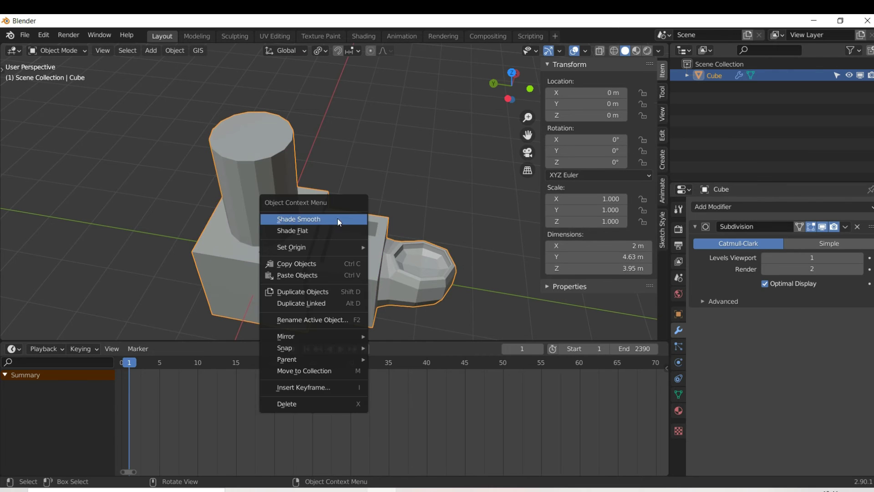
click(338, 220)
drag(511, 83, 428, 72)
drag(507, 87, 533, 81)
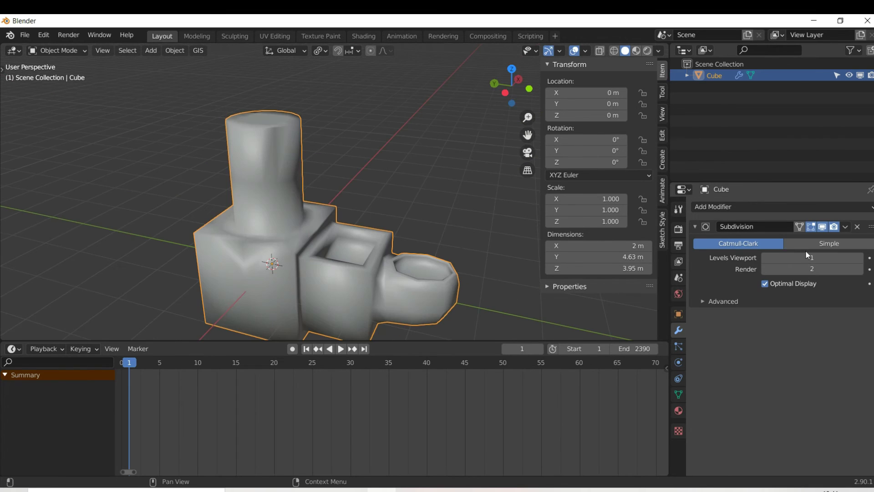
Enable Auto Smooth for the mesh's normals and view the object from several sides
click(678, 394)
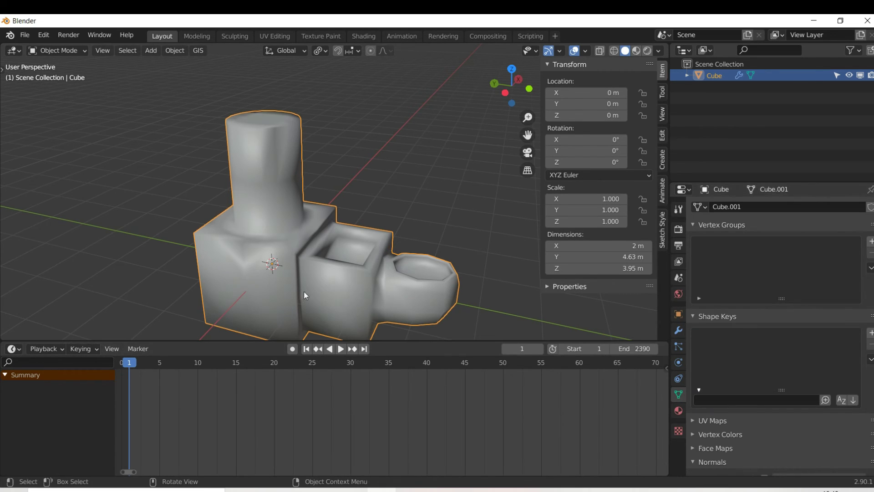
scroll(728, 355, down, 5)
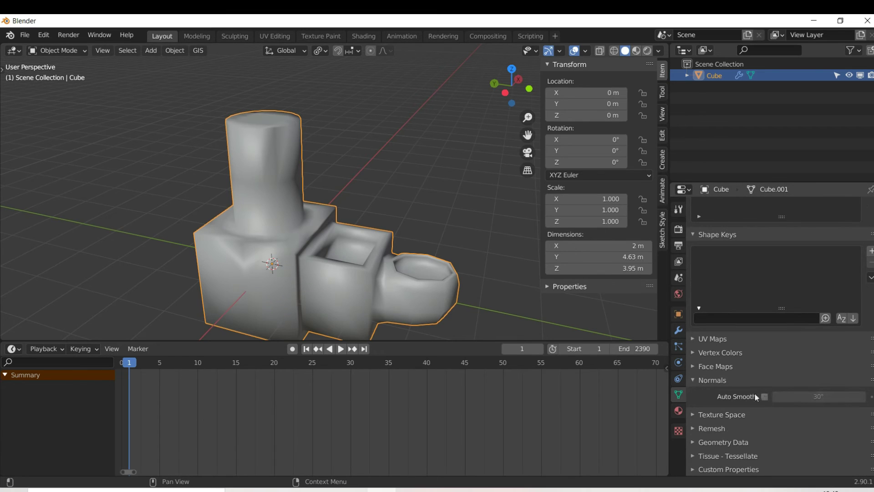
scroll(698, 391, up, 1)
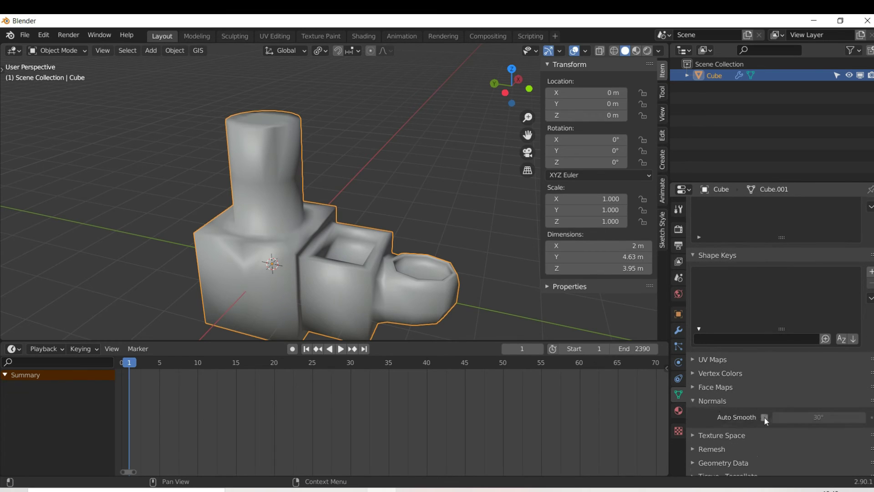
click(764, 417)
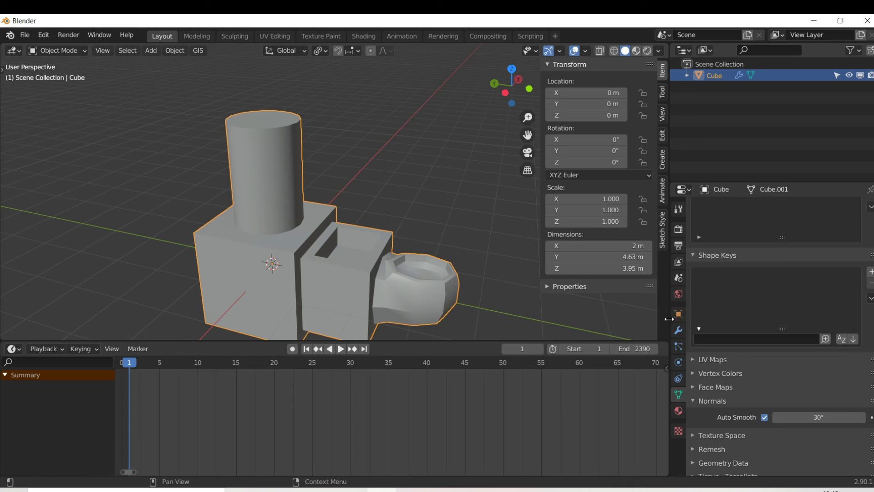
drag(526, 76, 310, 50)
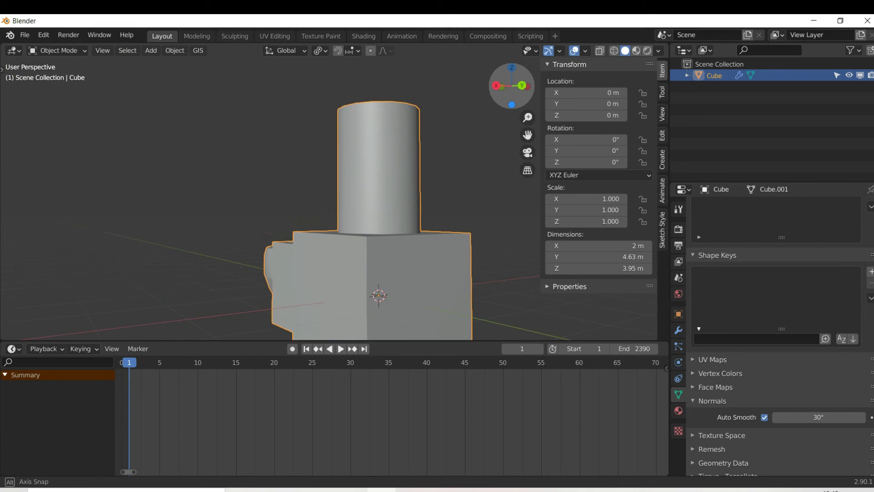
drag(217, 350, 262, 328)
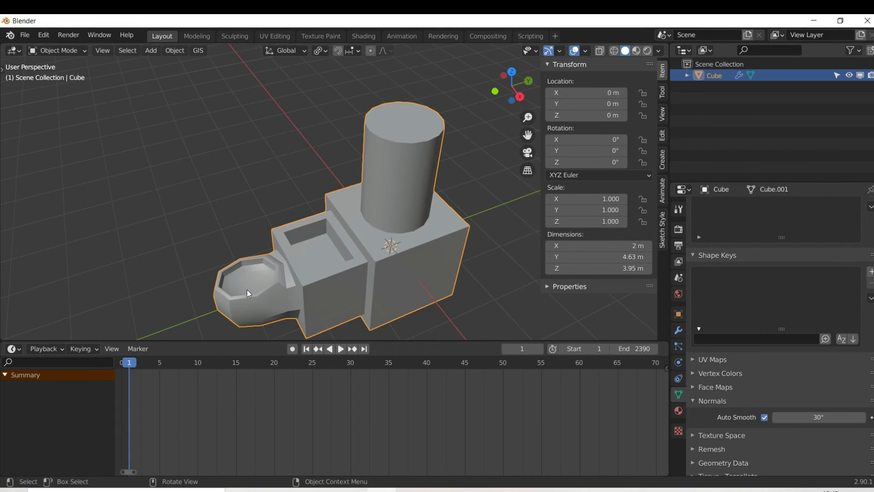
Try adjusting the Auto Smooth angle and view the object from the opposite side
mouse_move(510, 103)
mouse_down()
mouse_move(490, 104)
mouse_move(509, 93)
mouse_up()
mouse_move(819, 416)
mouse_down()
mouse_move(871, 411)
mouse_move(743, 417)
mouse_move(755, 417)
mouse_up()
right_click(756, 417)
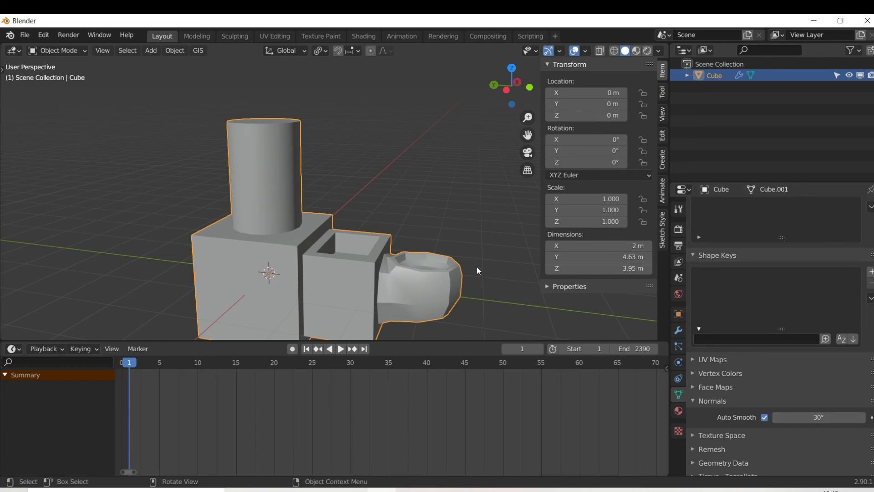
drag(518, 84, 518, 101)
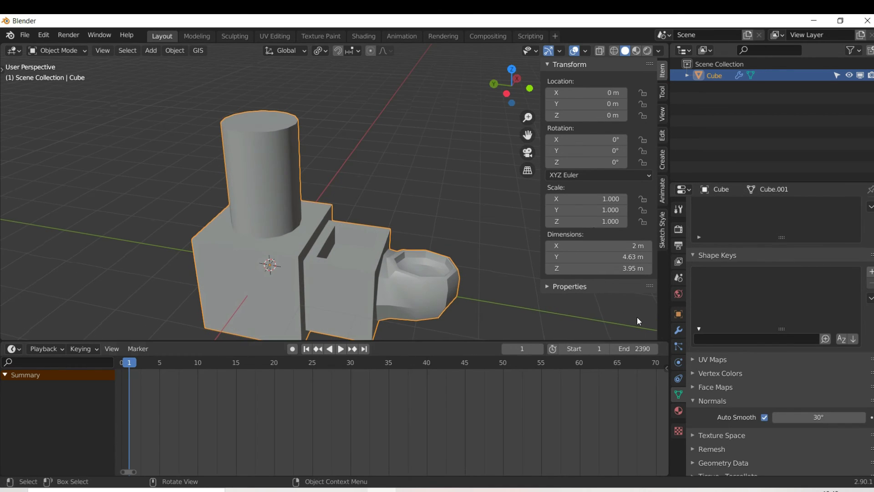
Compare the object with Shade Flat applied, and reapply Shade Smooth
right_click(452, 187)
click(441, 197)
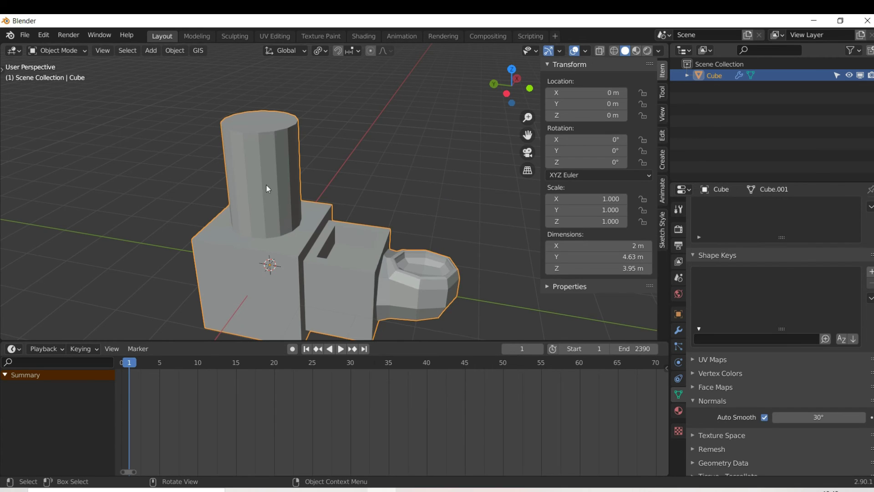
right_click(417, 185)
click(396, 172)
In Edit Mode, select the large block's free end face and extrude it outward about 2.6 m
key(Tab)
middle_drag(396, 172, 214, 142)
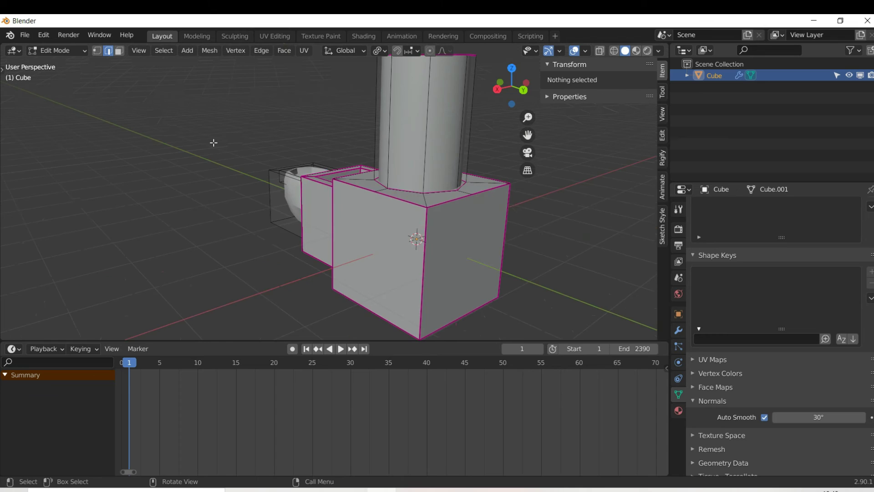
click(119, 51)
middle_drag(431, 210, 455, 246)
click(455, 246)
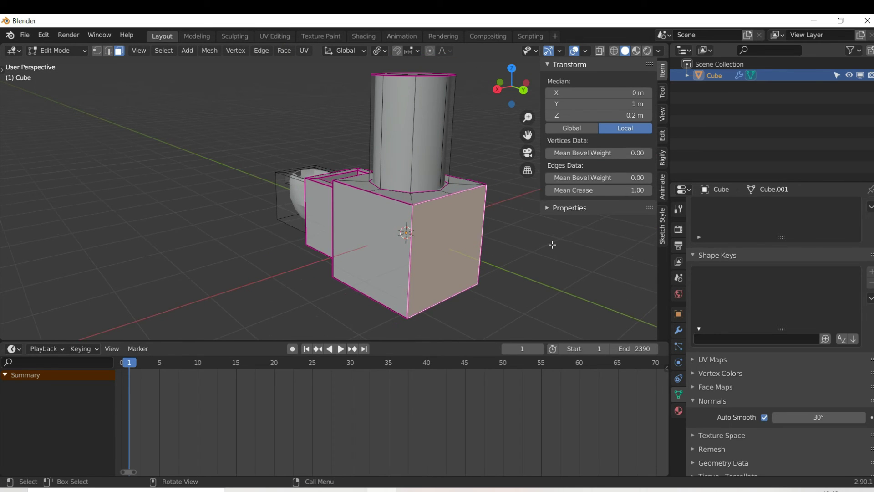
key(e)
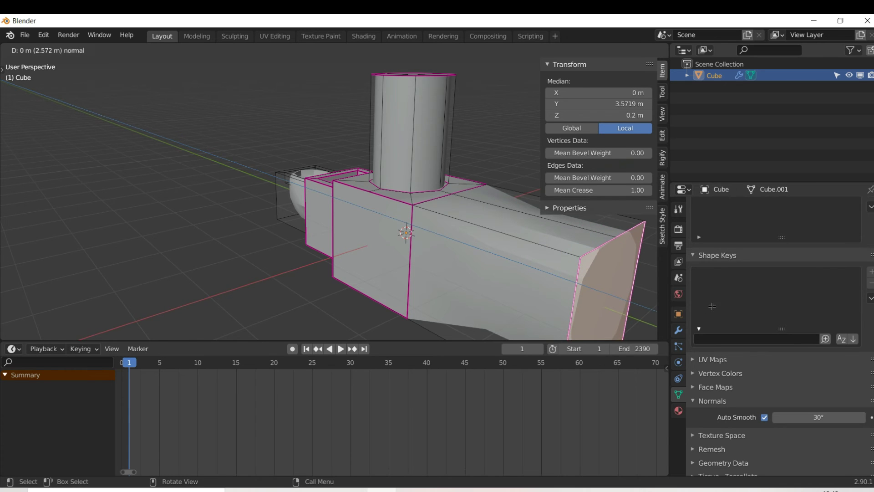
click(713, 308)
middle_drag(628, 298, 668, 312)
Remove the Subdivision modifier from the object
click(678, 330)
key(ctrl+1)
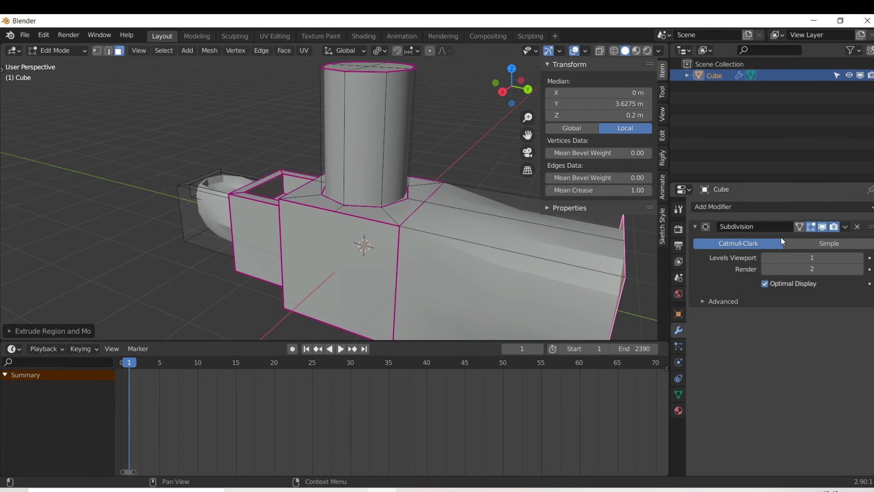
click(858, 227)
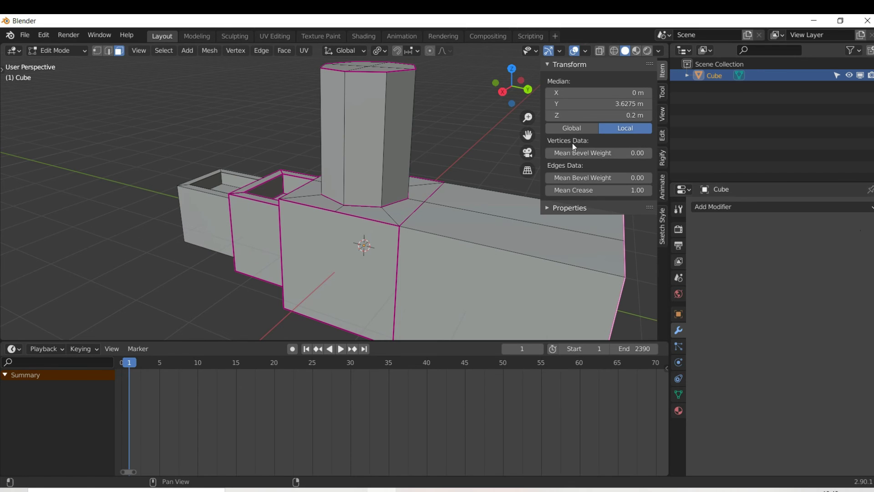
Select the face loop around the newly extruded section and delete its faces, keeping the end face detached
drag(528, 135, 337, 5)
drag(513, 94, 547, 109)
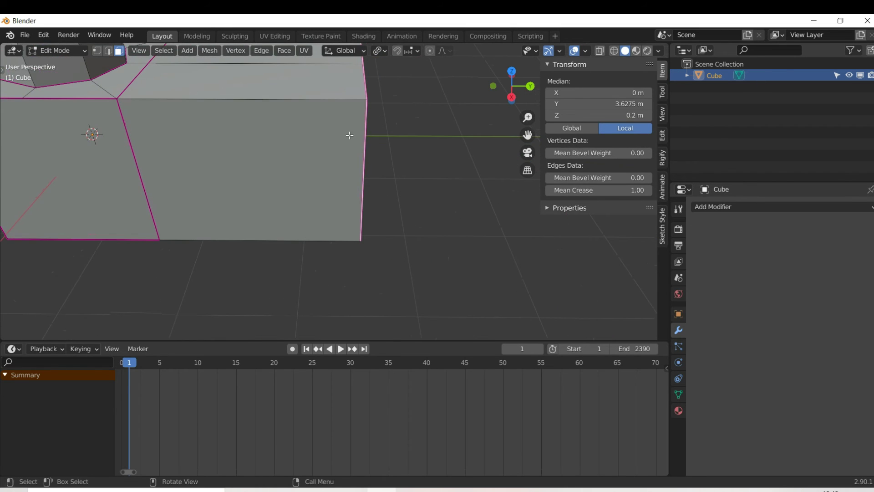
alt+click(311, 101)
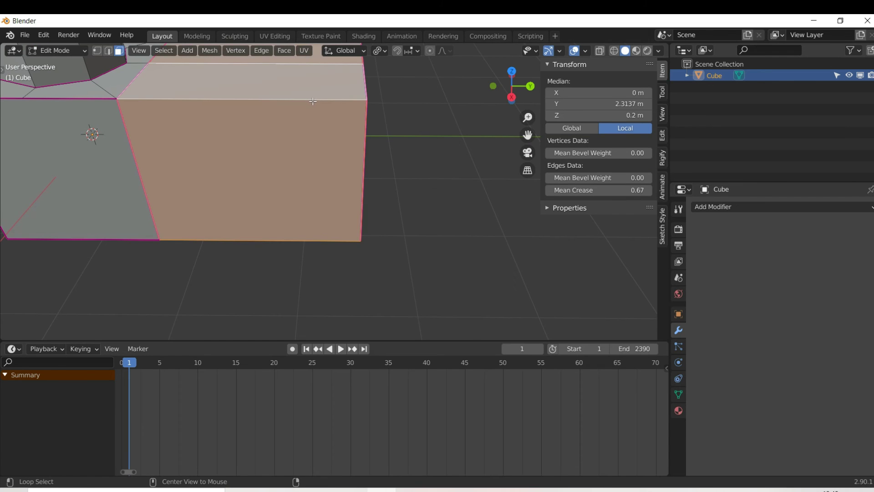
middle_drag(334, 105, 323, 153)
key(x)
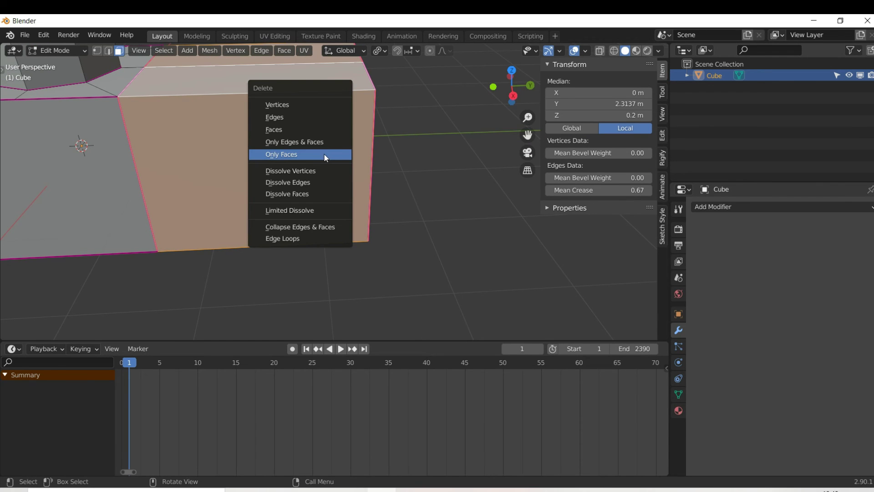
click(307, 130)
Try filling a face between the block's open vertical edge and the matching edge of the detached face, and undo it
drag(513, 93, 493, 93)
drag(463, 59, 468, 94)
drag(556, 108, 523, 104)
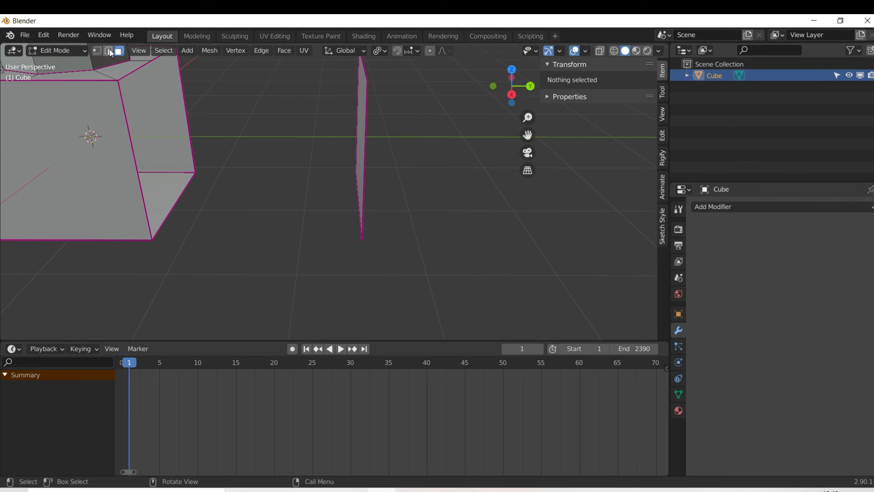
click(109, 51)
click(190, 136)
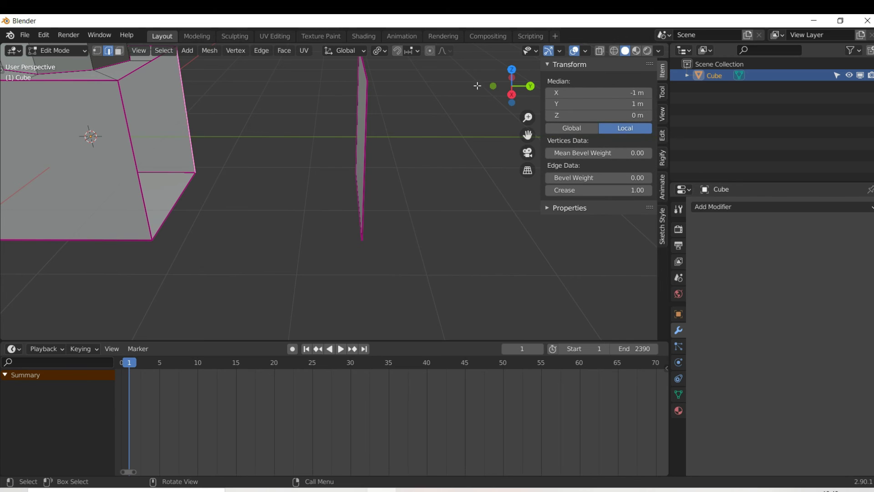
drag(517, 83, 352, 87)
shift+click(219, 170)
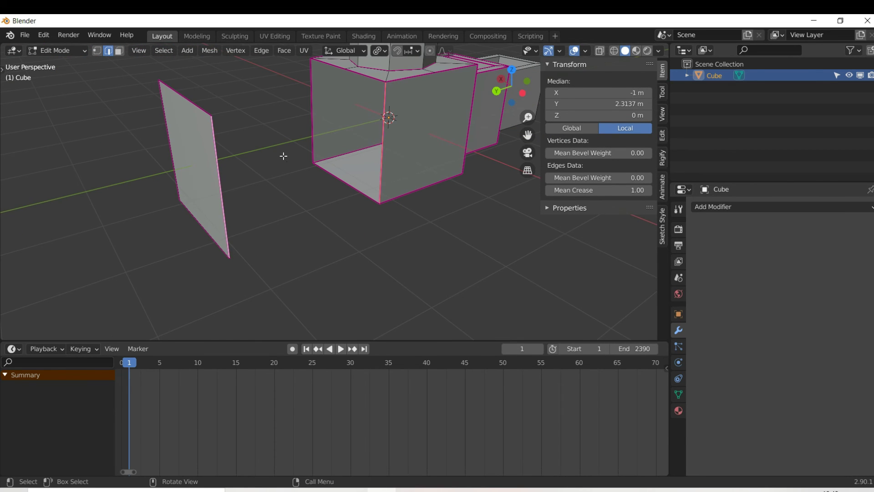
key(f)
drag(513, 87, 657, 98)
key(ctrl+z)
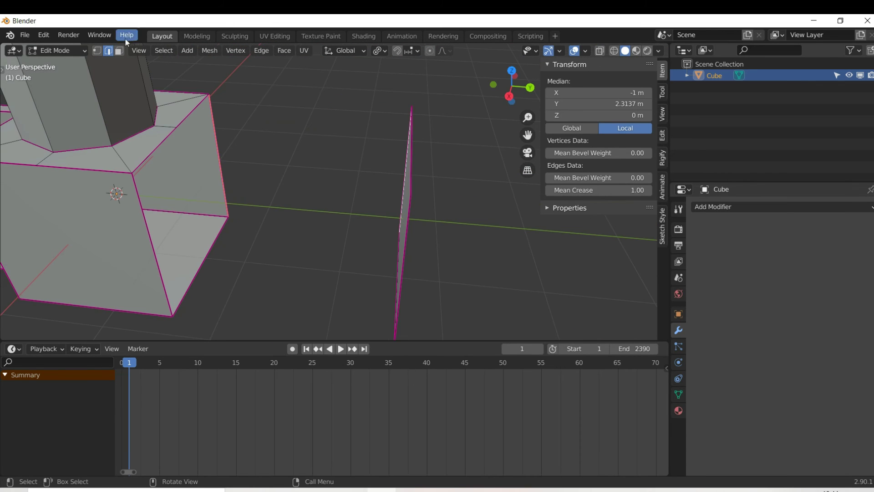
Extrude the detached face about 2.2 m away from the large block to form a separate box
click(119, 52)
drag(512, 88, 504, 91)
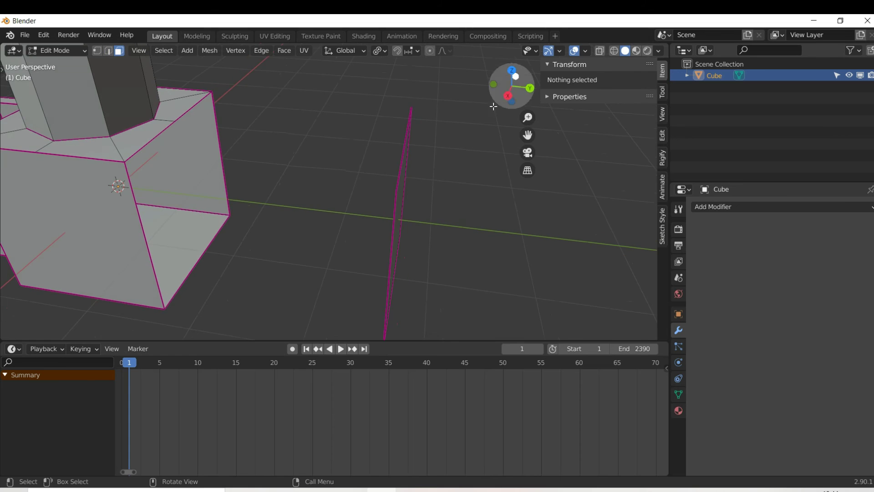
click(410, 169)
key(e)
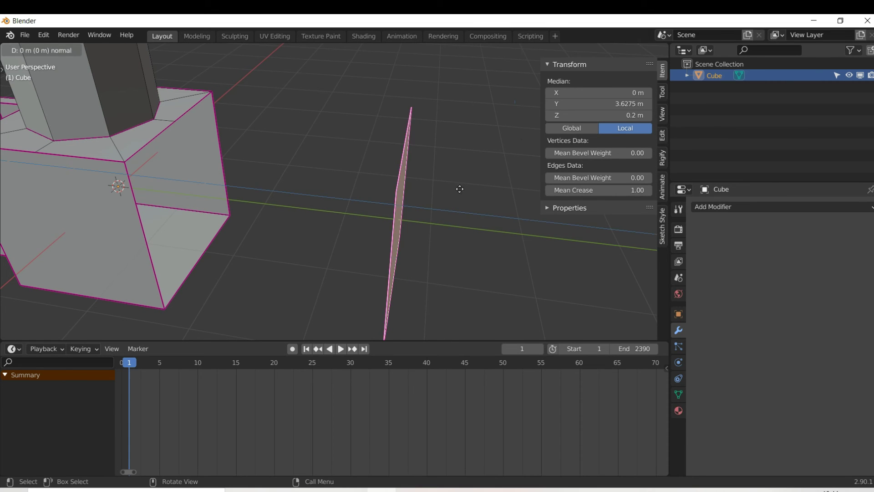
click(627, 206)
mouse_move(509, 88)
mouse_down()
mouse_move(533, 91)
mouse_move(491, 88)
mouse_up()
scroll(509, 88, down, 3)
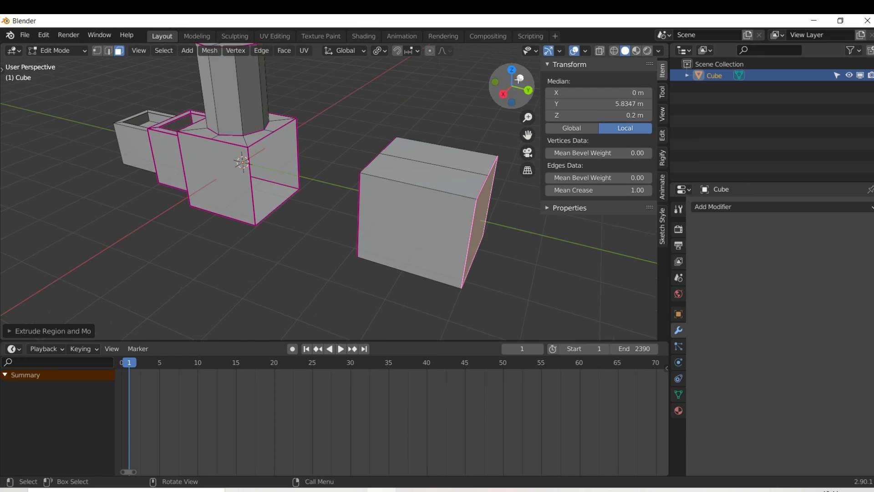
Select the boundary edge loop around the large block's open end
click(273, 211)
click(109, 51)
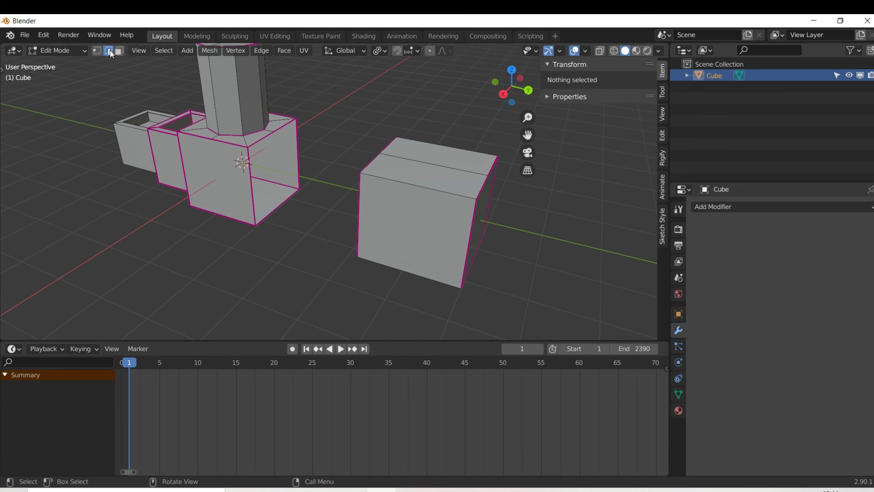
click(282, 202)
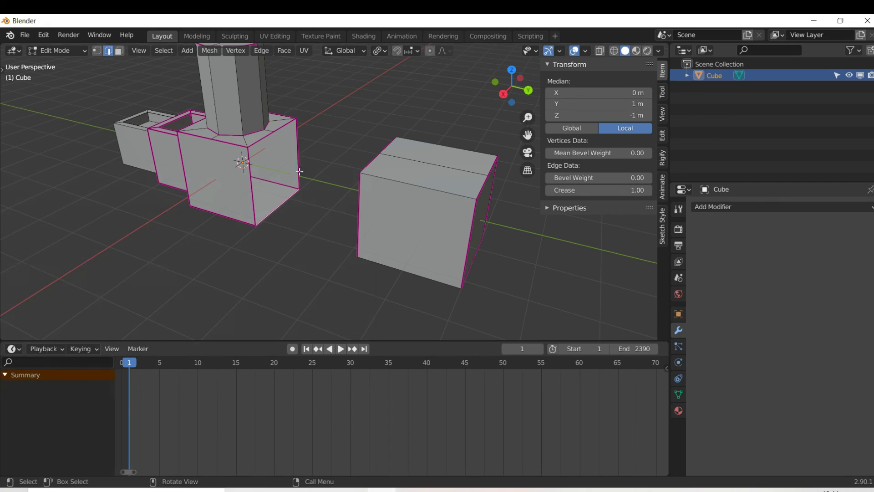
alt+click(299, 169)
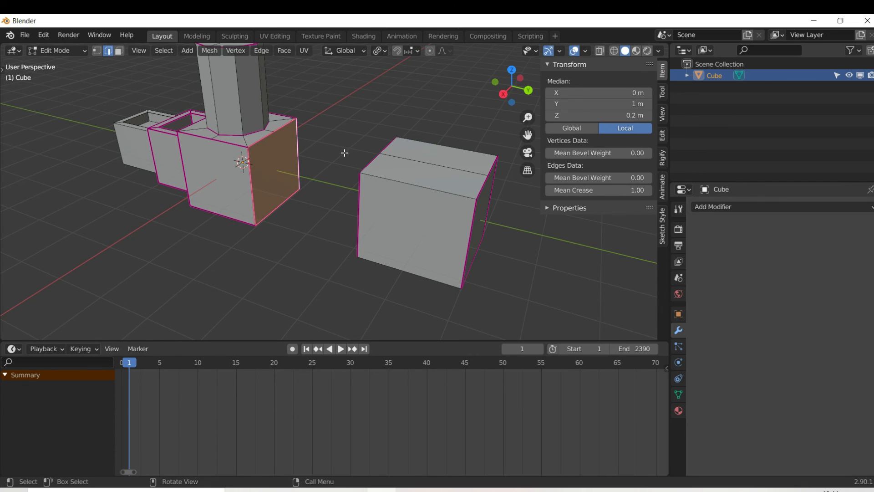
drag(513, 82, 501, 85)
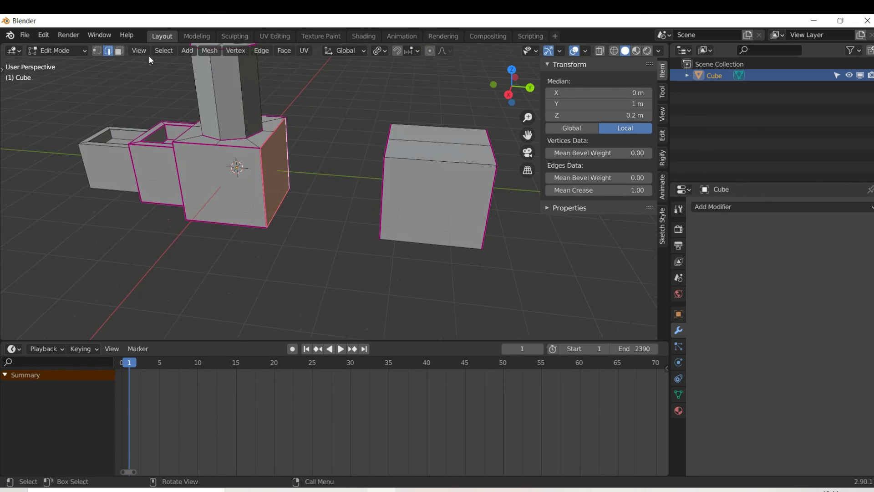
Add the separate box's face opposite the opening to the selection and connect both rims with Bridge Edge Loops
click(119, 50)
click(355, 158)
click(283, 172)
drag(515, 82, 541, 85)
click(389, 158)
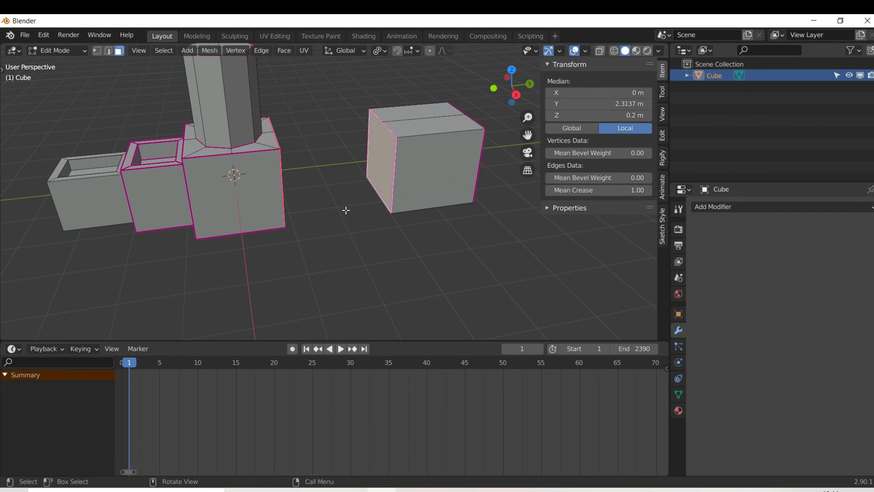
click(106, 51)
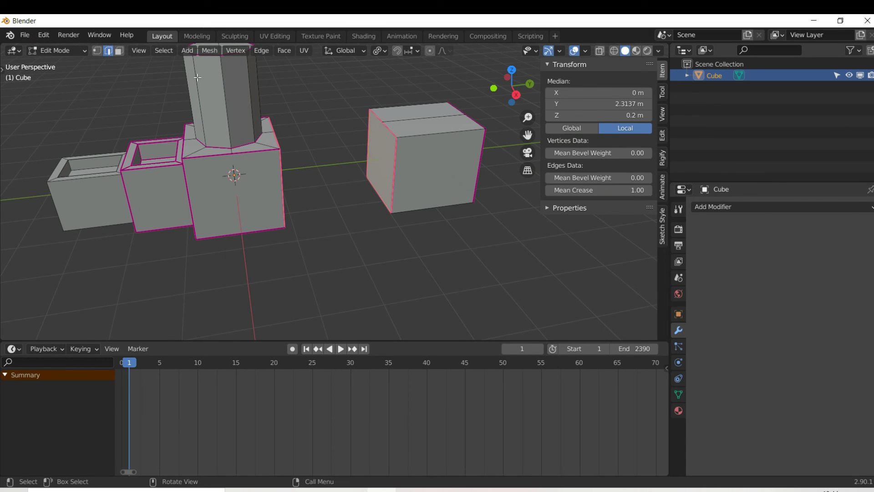
right_click(326, 184)
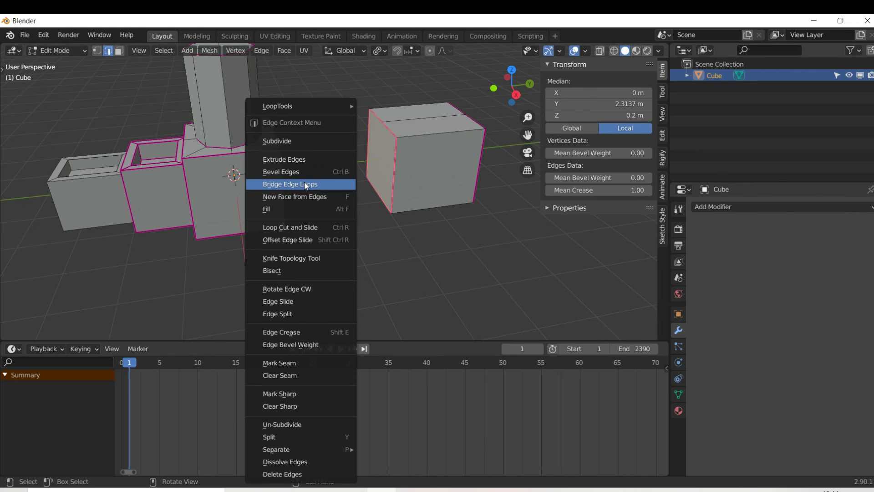
click(304, 184)
Inspect the bridged section from outside with X-ray and from inside the mesh
mouse_move(511, 86)
mouse_down()
mouse_move(493, 91)
mouse_move(512, 101)
mouse_up()
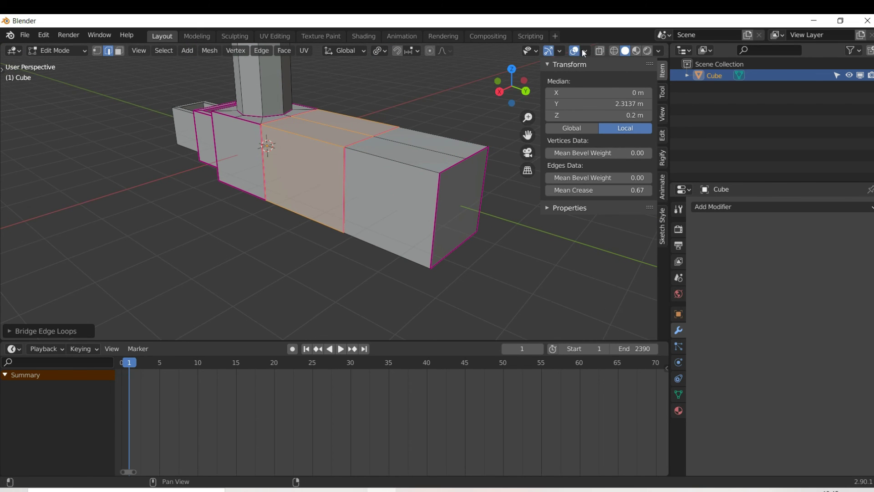
click(600, 52)
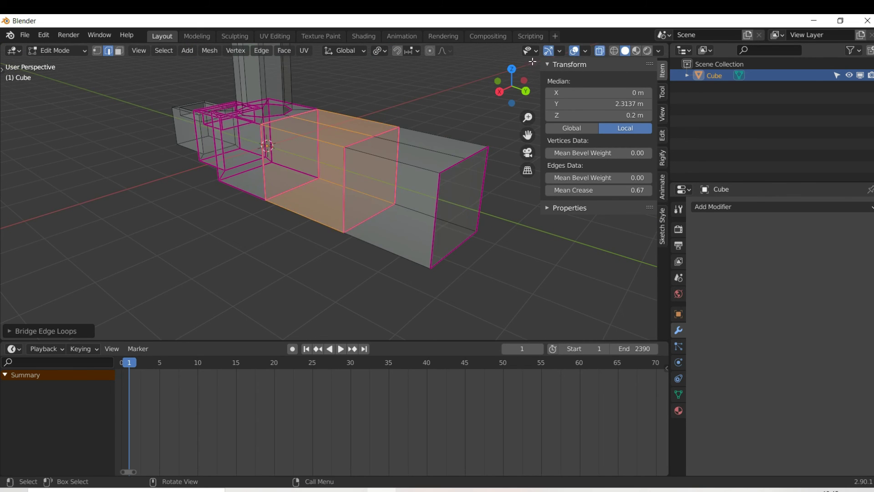
drag(521, 89, 487, 78)
drag(527, 117, 528, 75)
click(597, 52)
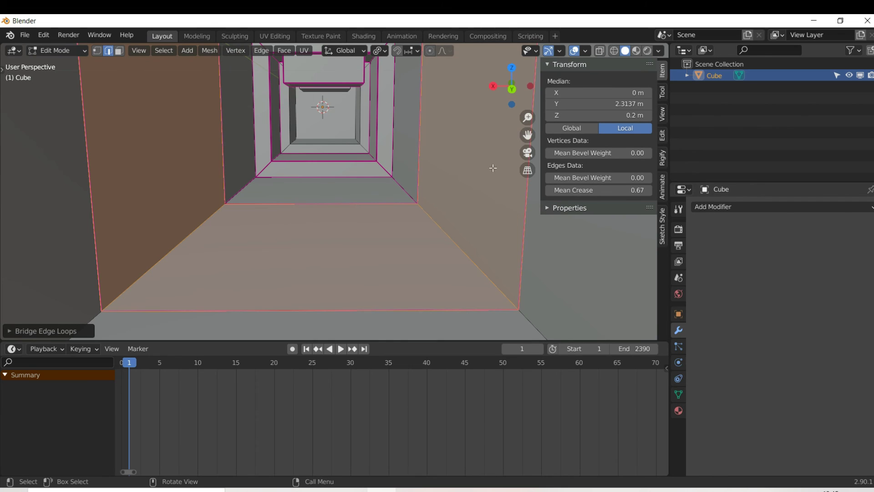
drag(509, 89, 493, 119)
click(599, 50)
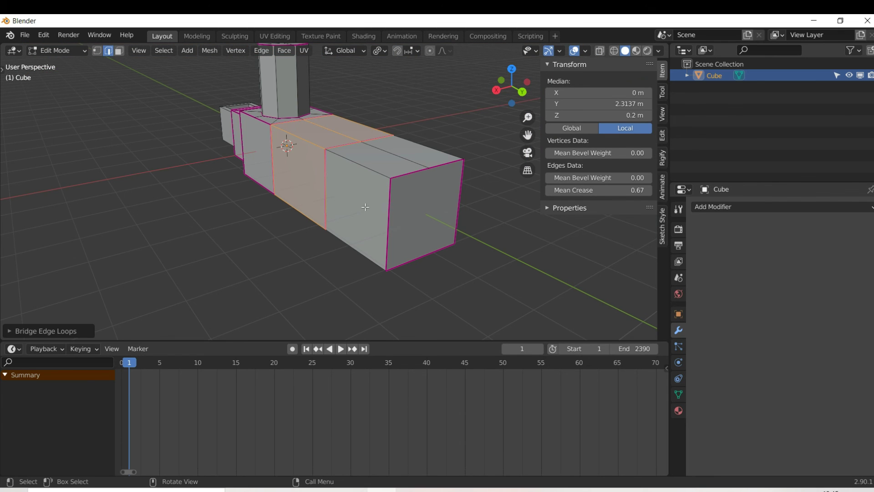
Select the outermost box's end face and two opposite side faces and try extruding them together by about 2.57 m
click(365, 207)
click(120, 51)
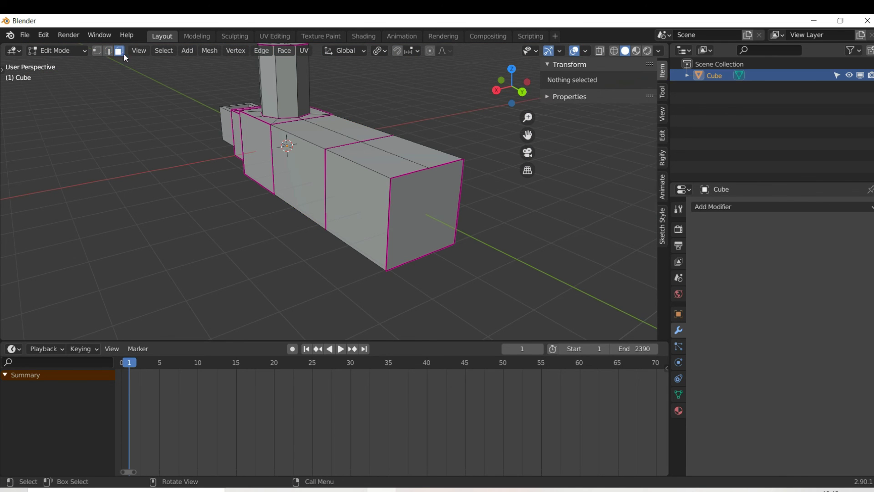
click(366, 212)
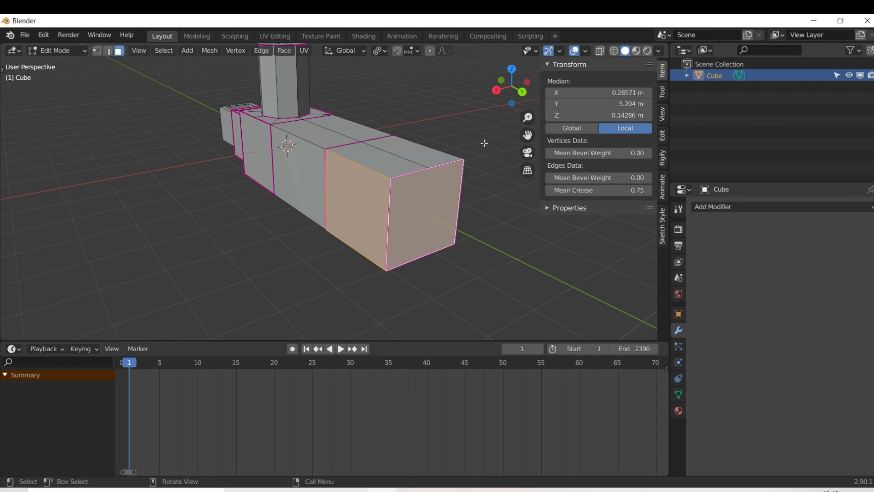
drag(511, 85, 460, 202)
shift+click(457, 202)
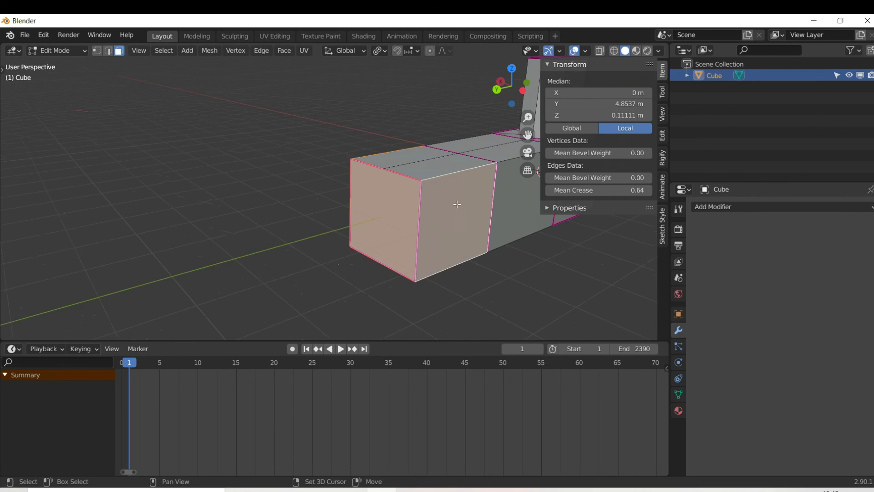
drag(497, 88, 610, 101)
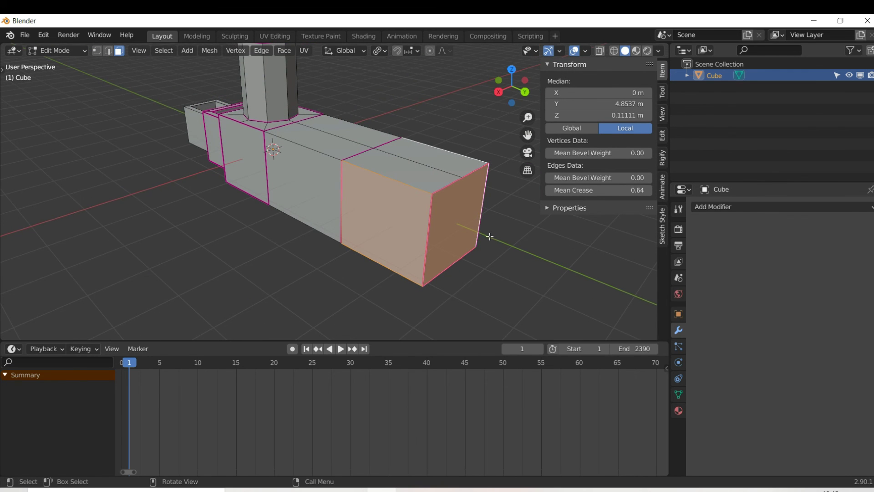
key(e)
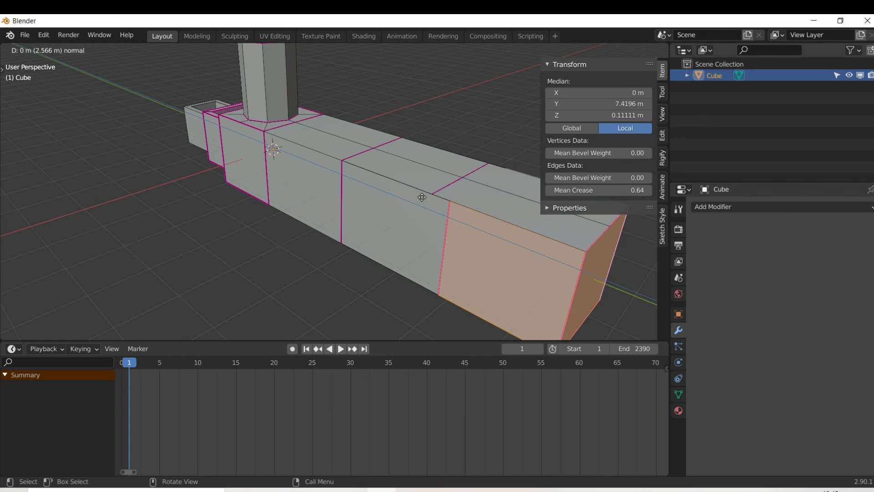
right_click(556, 242)
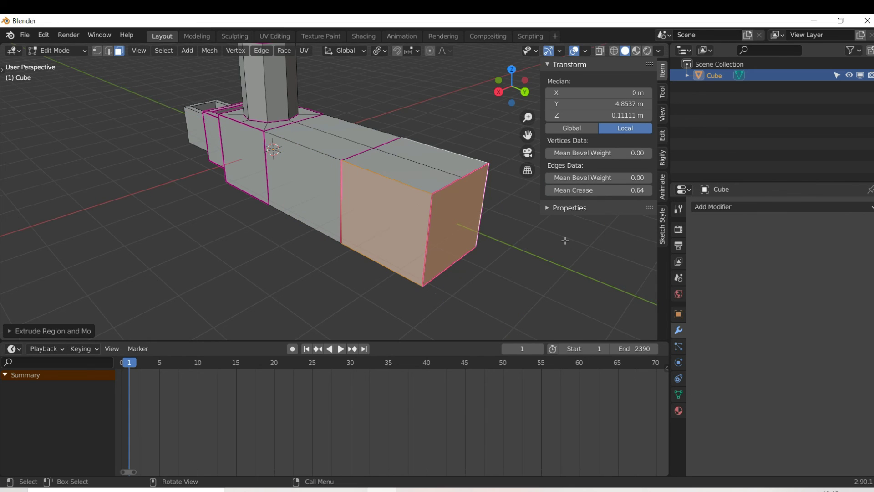
Undo the joint extrusion and extrude the selected end face and two side faces outward with Extrude Individual Faces
key(ctrl+z)
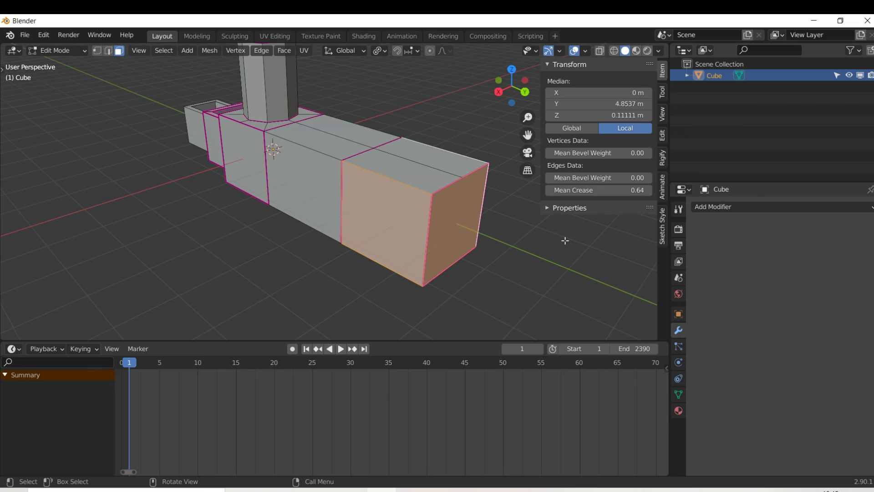
key(alt+e)
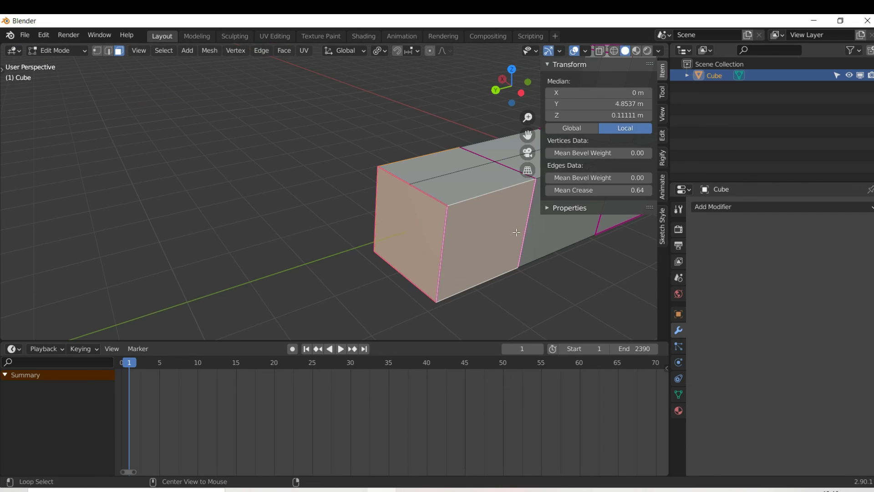
key(alt+e)
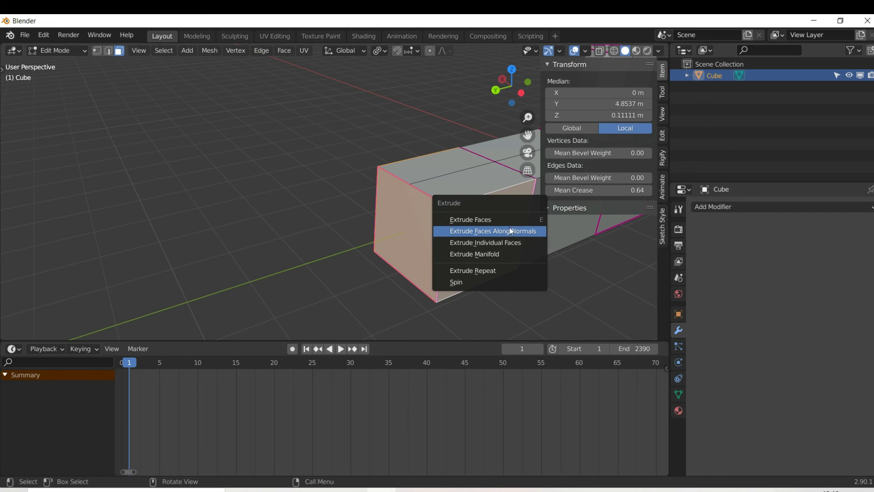
click(510, 243)
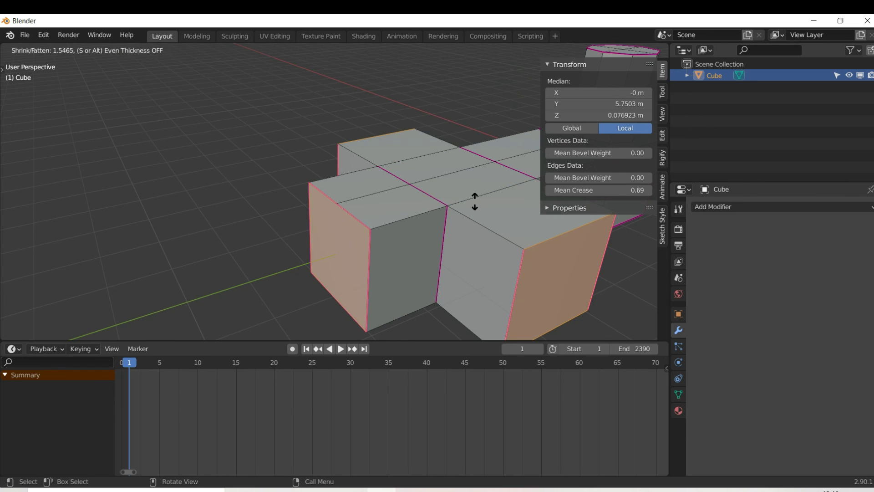
click(478, 188)
drag(511, 88, 613, 114)
middle_drag(409, 255, 451, 220)
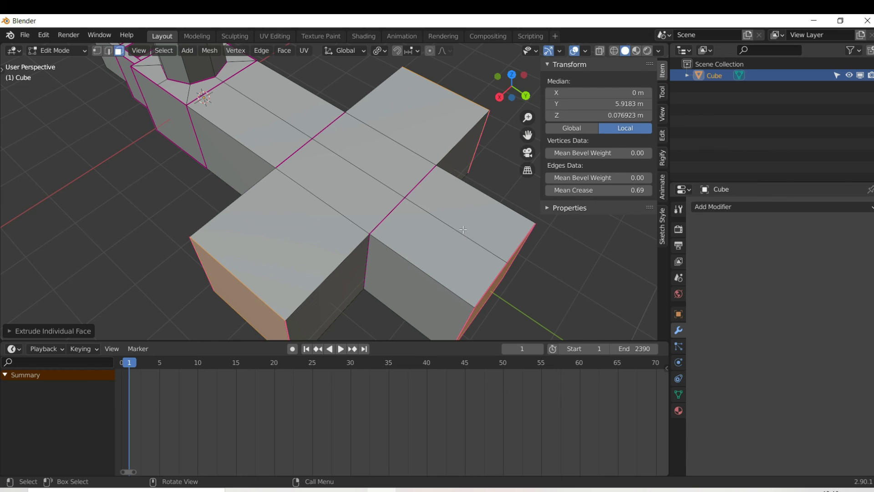
In edge select mode, dissolve the lengthwise middle edge on top of the newly extruded end arm
drag(506, 101, 519, 94)
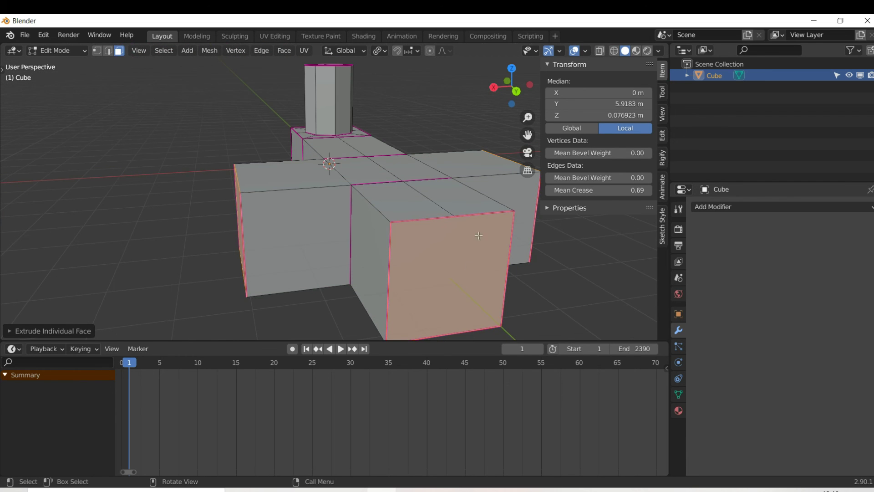
click(108, 51)
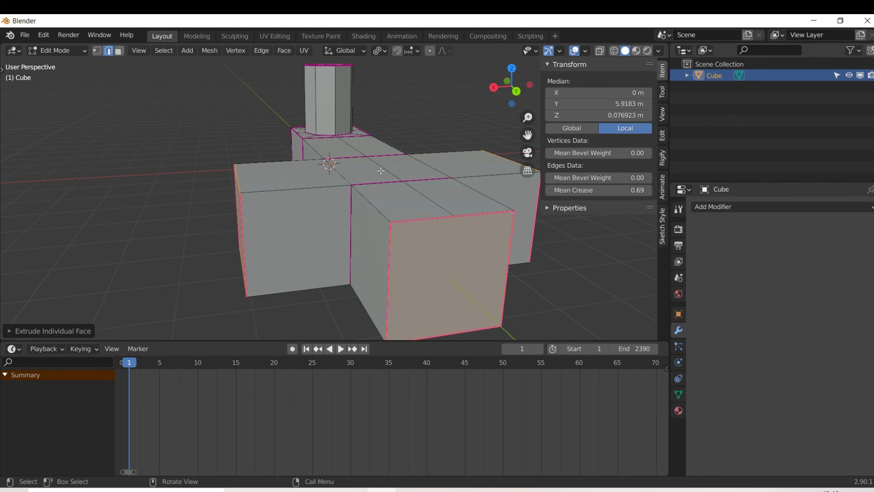
click(434, 204)
right_click(436, 204)
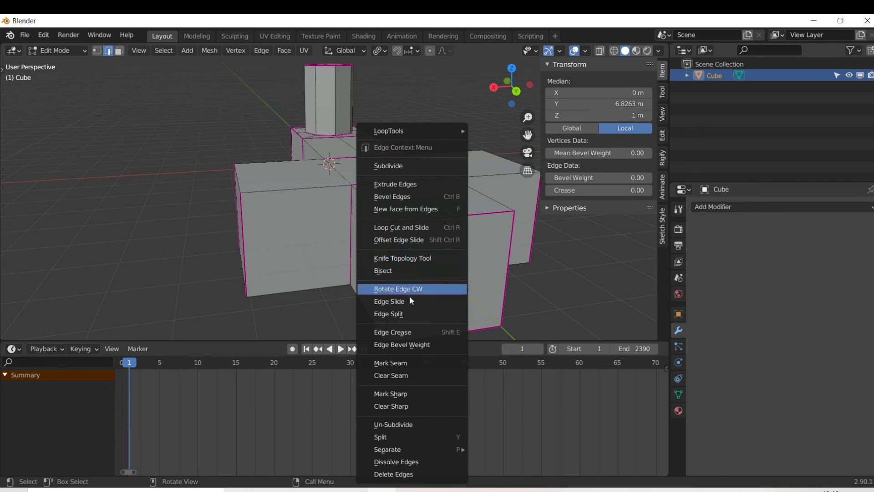
click(402, 462)
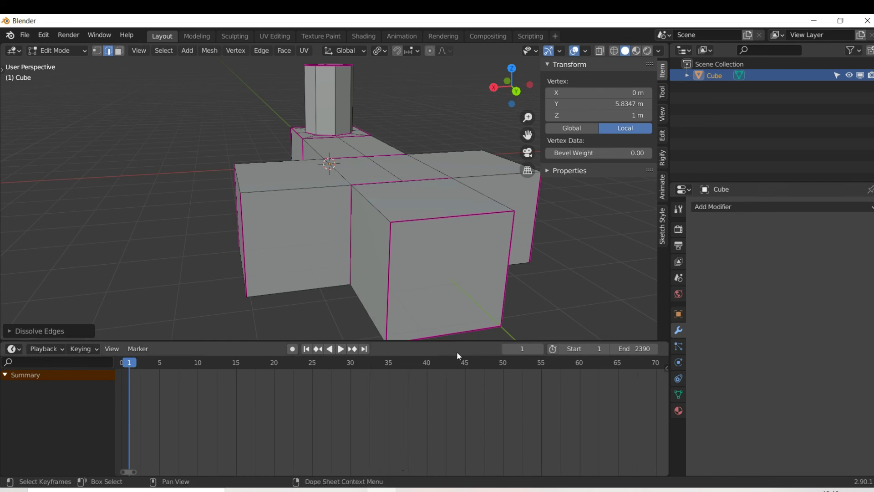
Clear the selection and inspect the whole mesh with its three extruded arms from several sides
drag(511, 93, 660, 39)
drag(527, 135, 571, 101)
drag(523, 82, 514, 115)
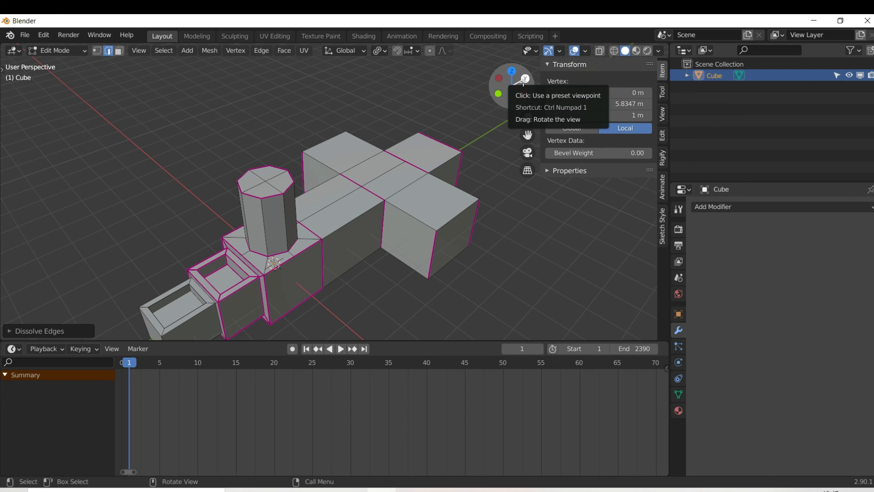
key(alt+a)
drag(524, 82, 526, 98)
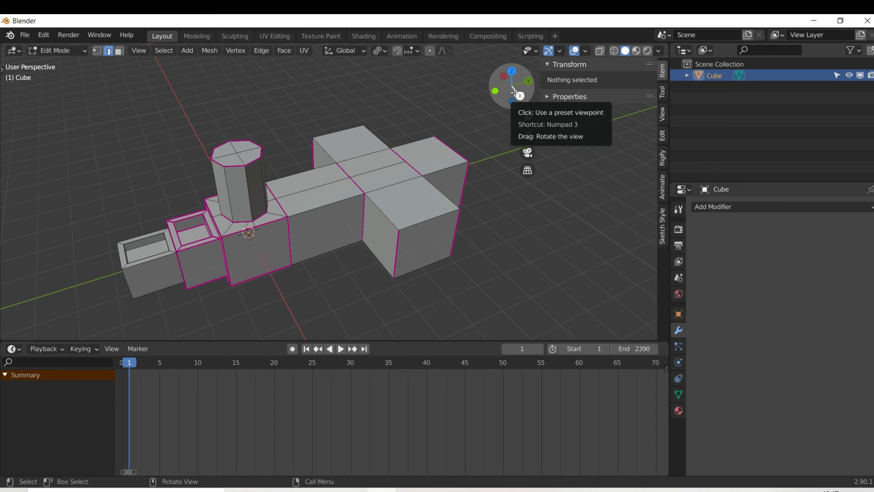
drag(519, 96, 424, 98)
mouse_move(517, 95)
mouse_down()
mouse_move(505, 93)
mouse_move(517, 91)
mouse_up()
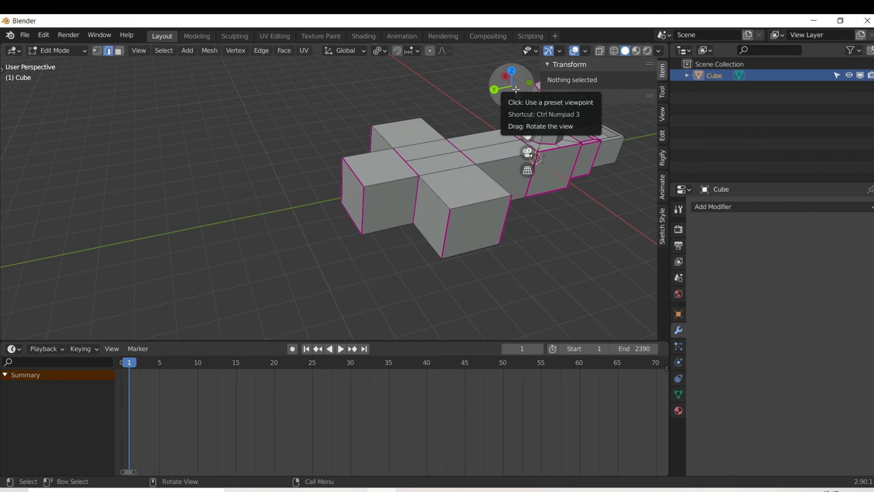